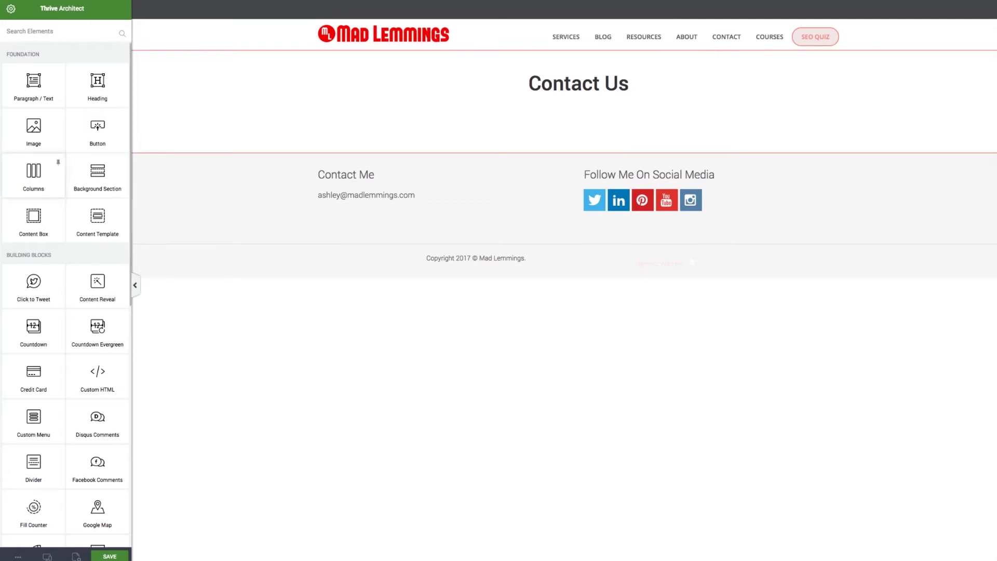
# Insert a 1/2 + 1/2 two-column row below the Contact Us heading
pyautogui.moveTo(33, 172); pyautogui.dragTo(578, 117)
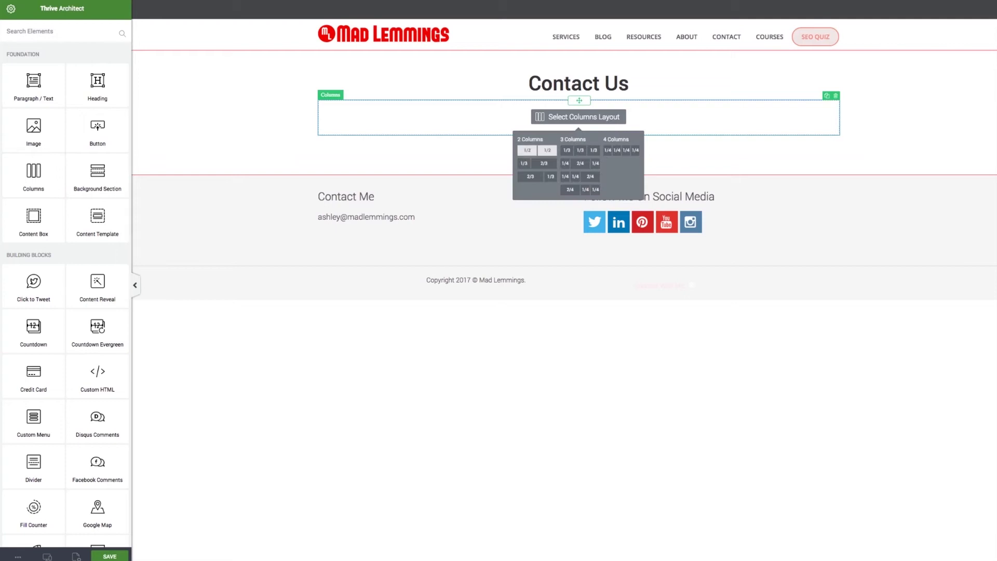
pyautogui.click(537, 150)
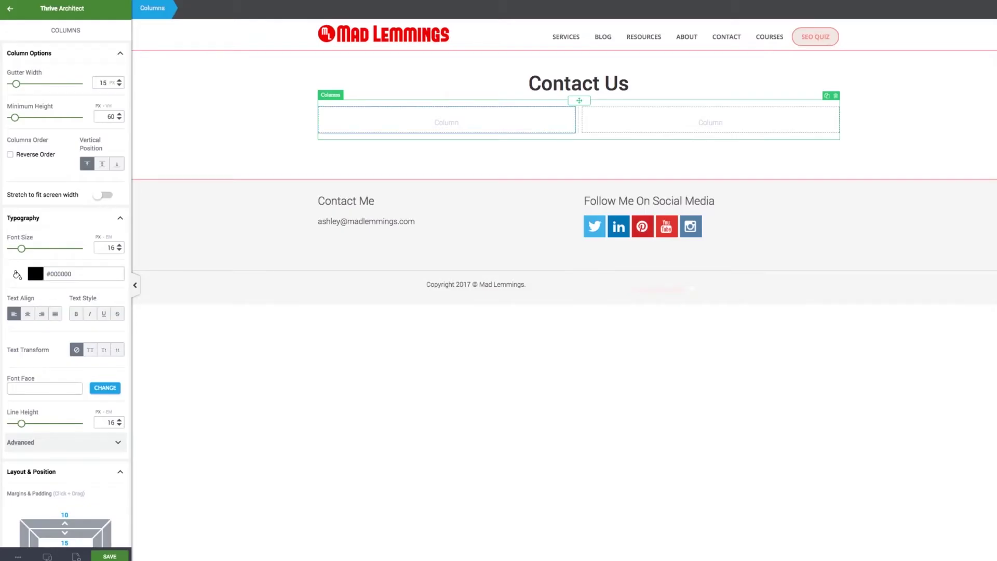
pyautogui.click(145, 290)
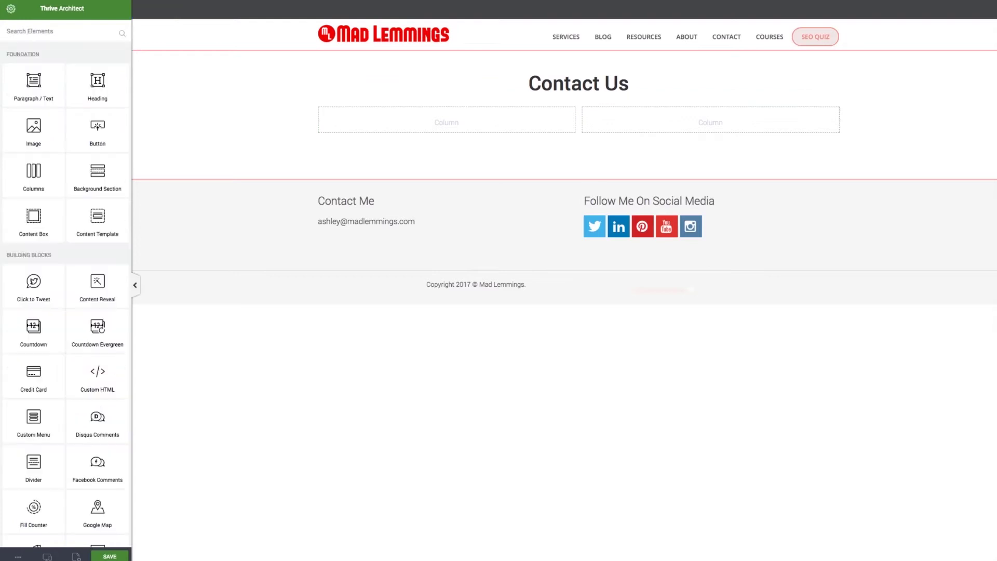
# Add a WordPress Content block with the Contact Form 7 shortcode and move the form into the left column
pyautogui.write('wordp')
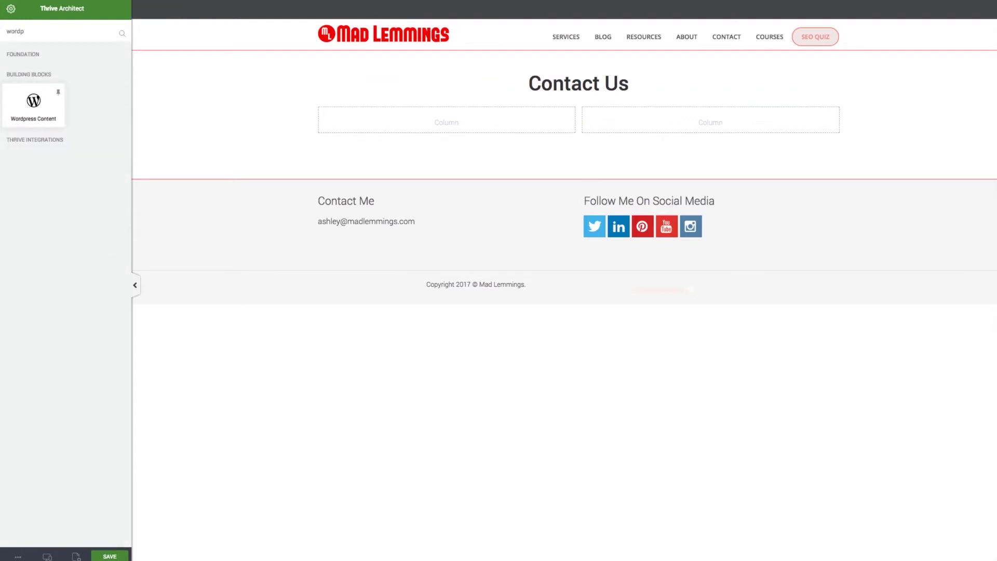
pyautogui.moveTo(33, 104); pyautogui.dragTo(579, 162)
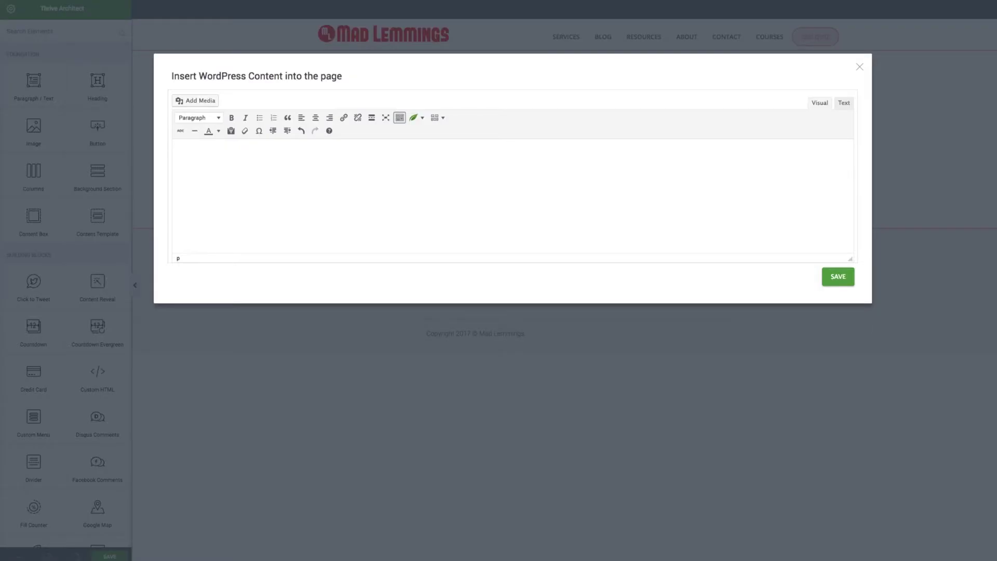
pyautogui.write('[contact-form-7 id="5266" title="Contact form 1"]')
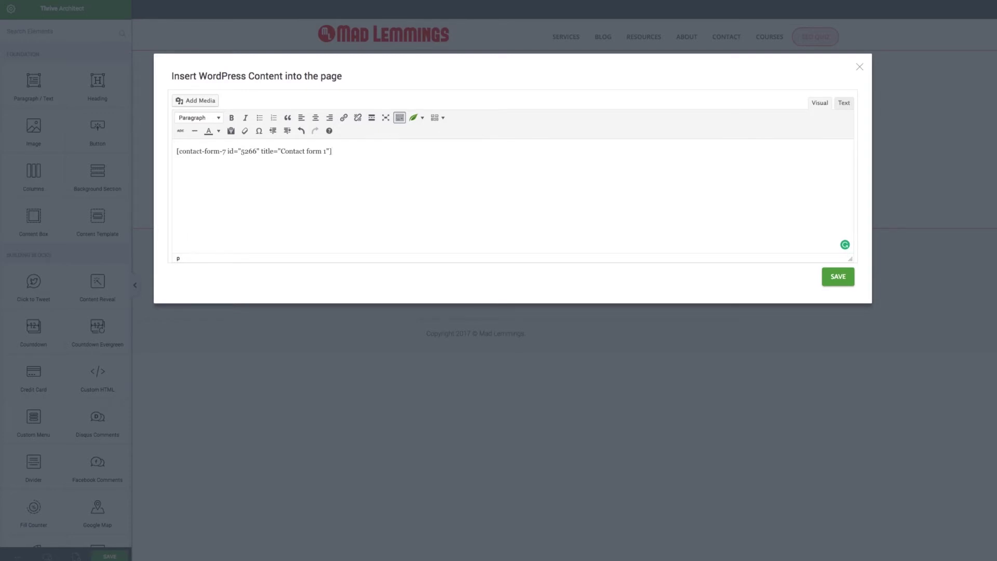
pyautogui.click(839, 276)
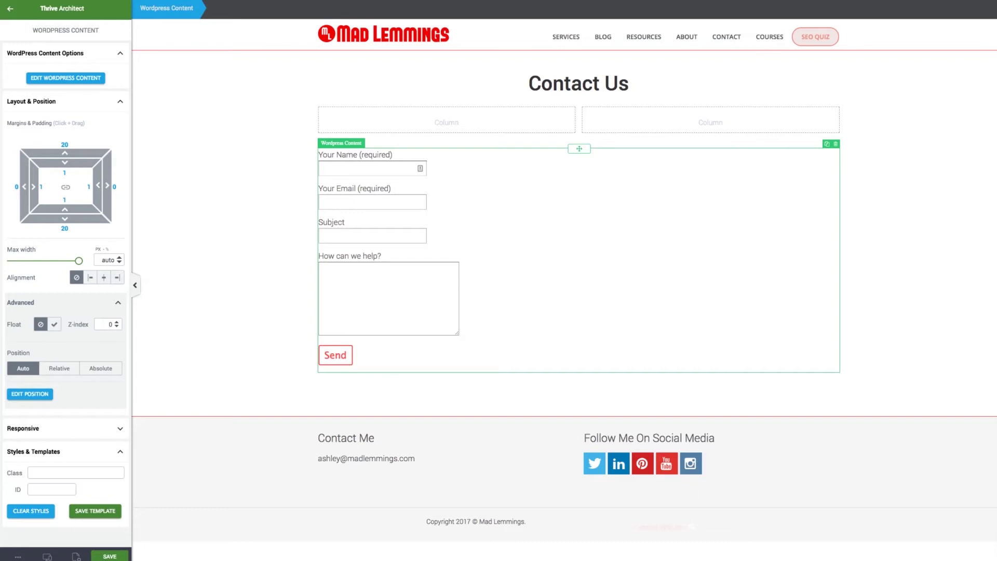
pyautogui.moveTo(580, 149); pyautogui.dragTo(447, 120)
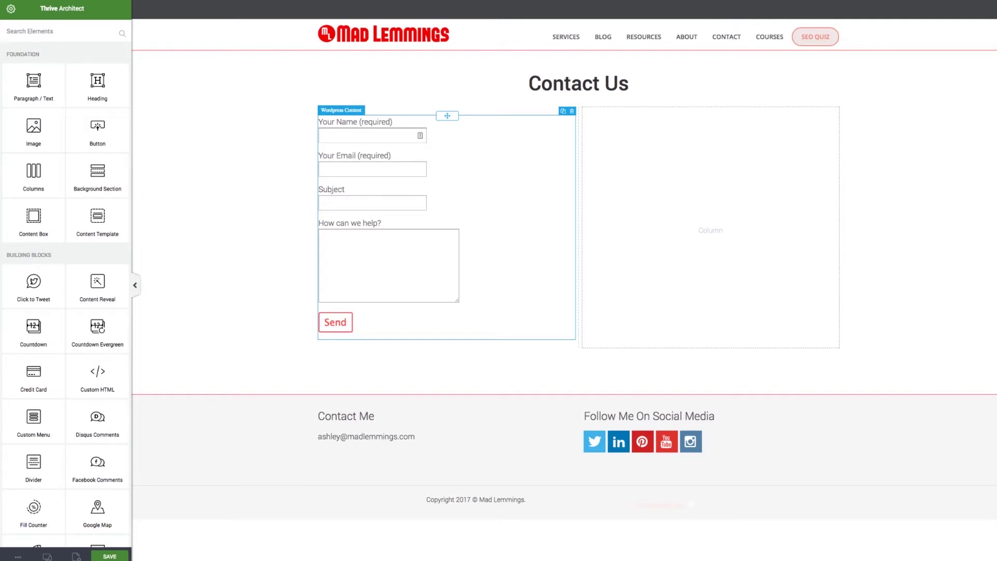
# Add an H3 heading 'Fill Out The Form To Get In Touch' above the form
pyautogui.moveTo(98, 83); pyautogui.dragTo(374, 112)
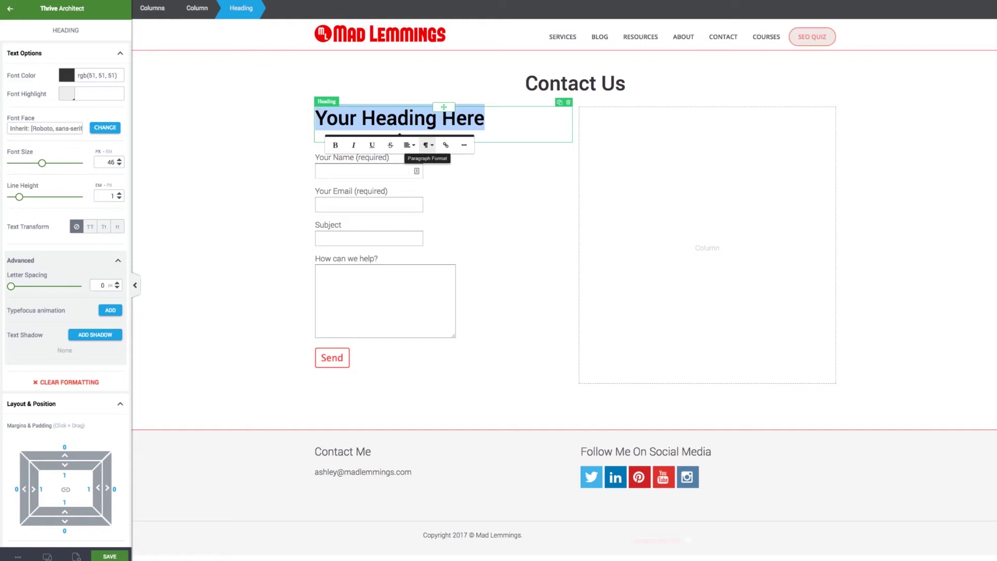
pyautogui.click(428, 145)
pyautogui.click(452, 235)
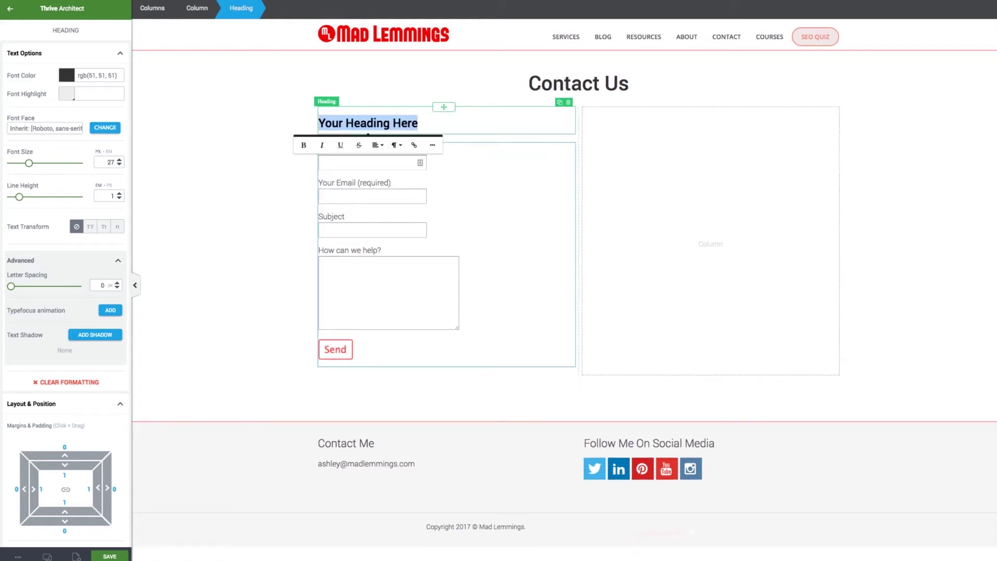
pyautogui.write('Fill O')
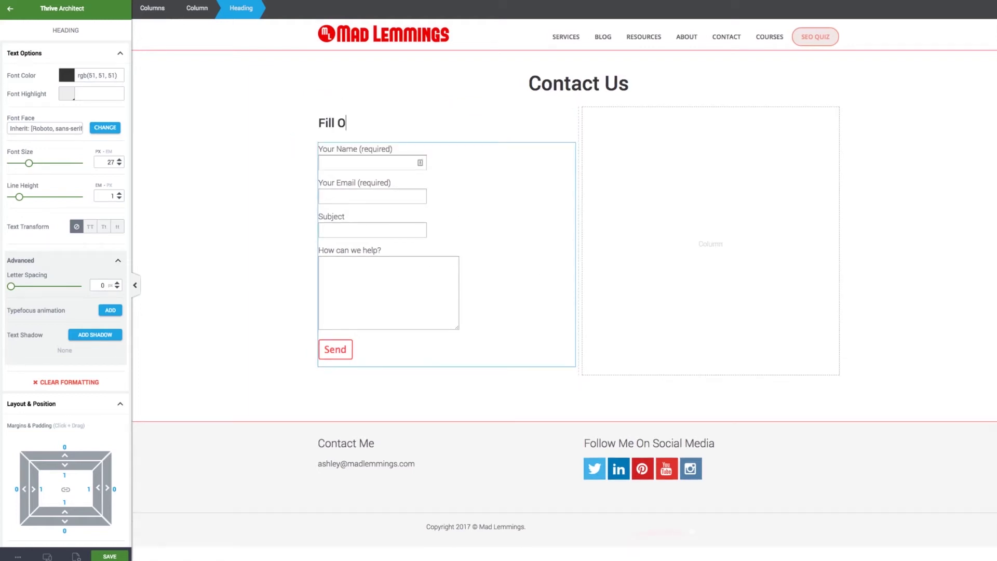
pyautogui.write('ut The Form To Get In Touch')
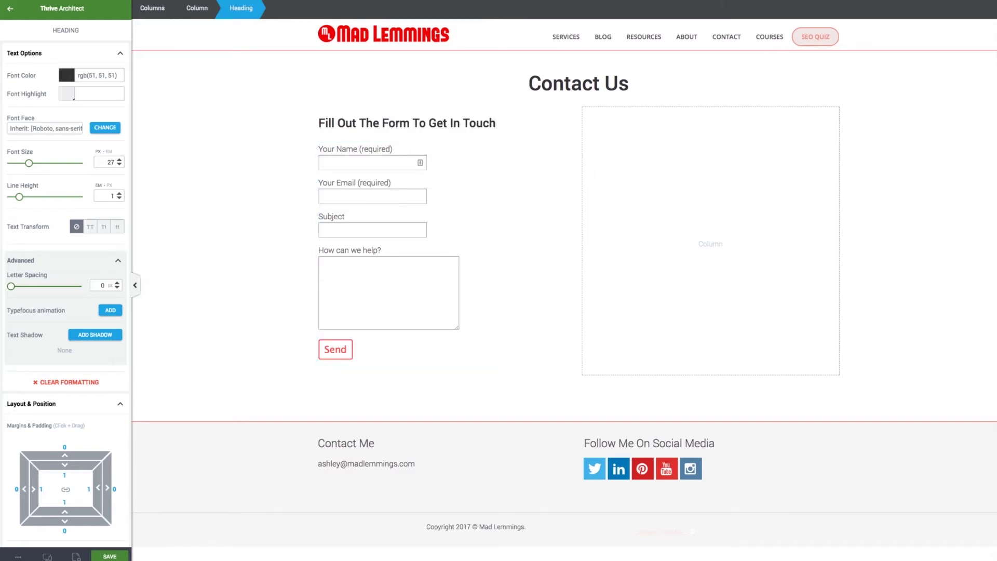
pyautogui.press('Escape')
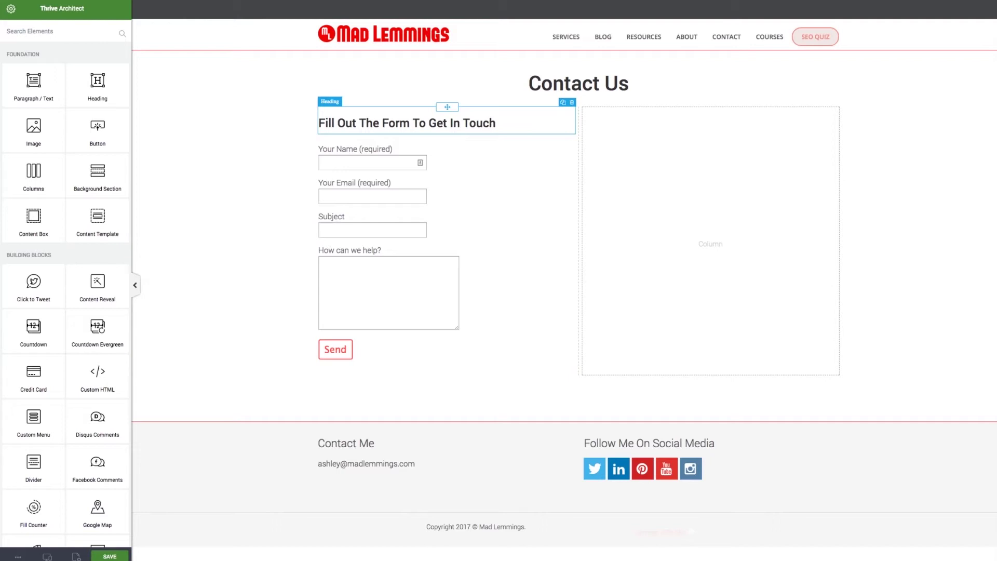
# Duplicate that heading into the right column and retitle it 'How To Get In Touch'
pyautogui.click(563, 103)
pyautogui.moveTo(443, 107); pyautogui.dragTo(707, 255)
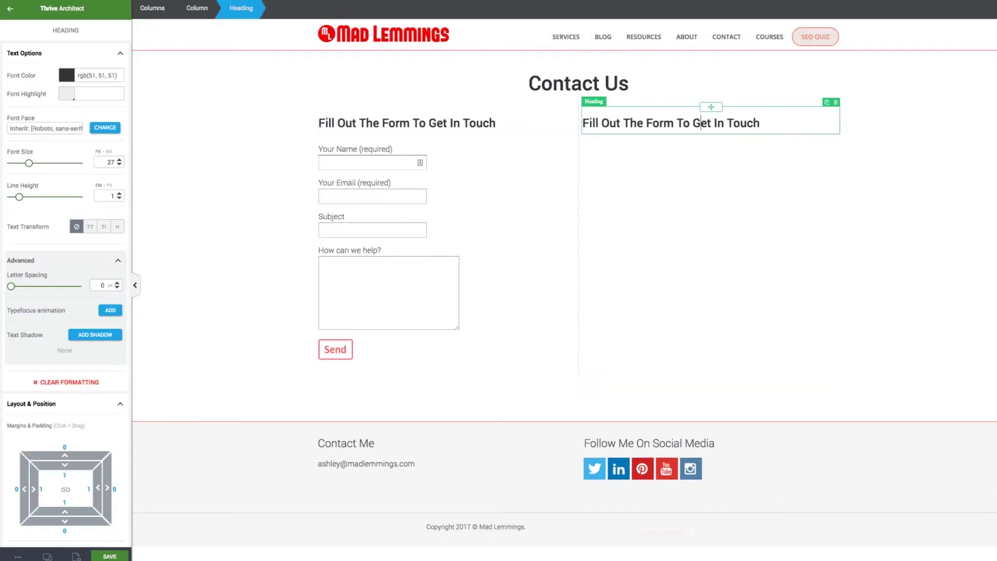
pyautogui.hotkey('ctrl', 'a')
pyautogui.write('How ')
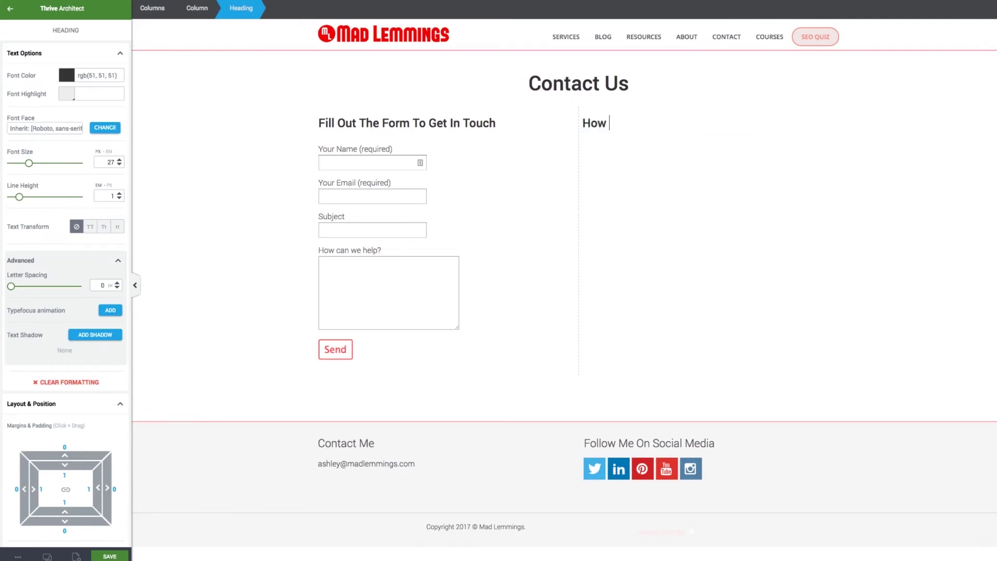
pyautogui.write('To Get In Touch')
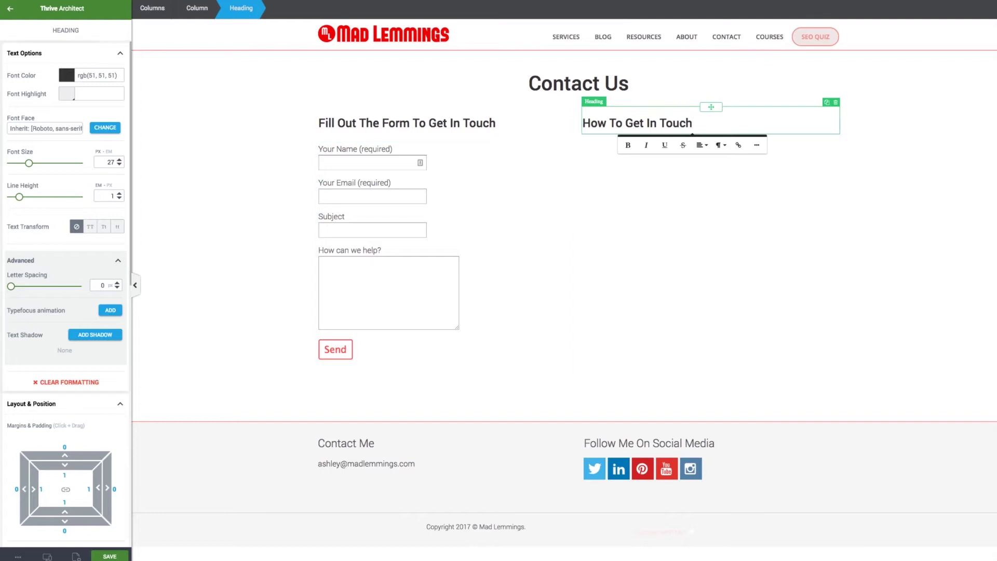
pyautogui.press('Escape')
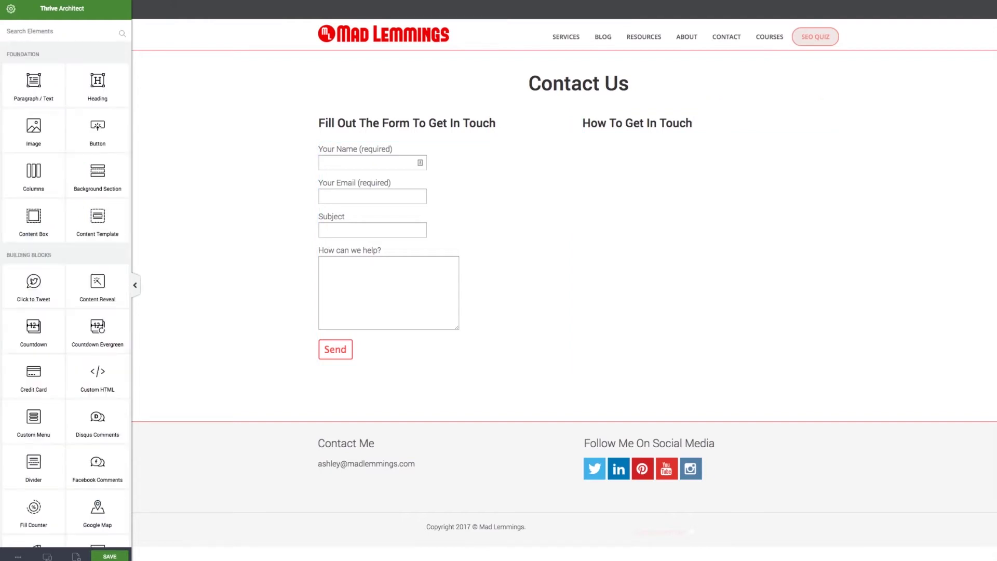
# Add a text paragraph under the right heading containing the four-line street address
pyautogui.moveTo(447, 239); pyautogui.dragTo(675, 138)
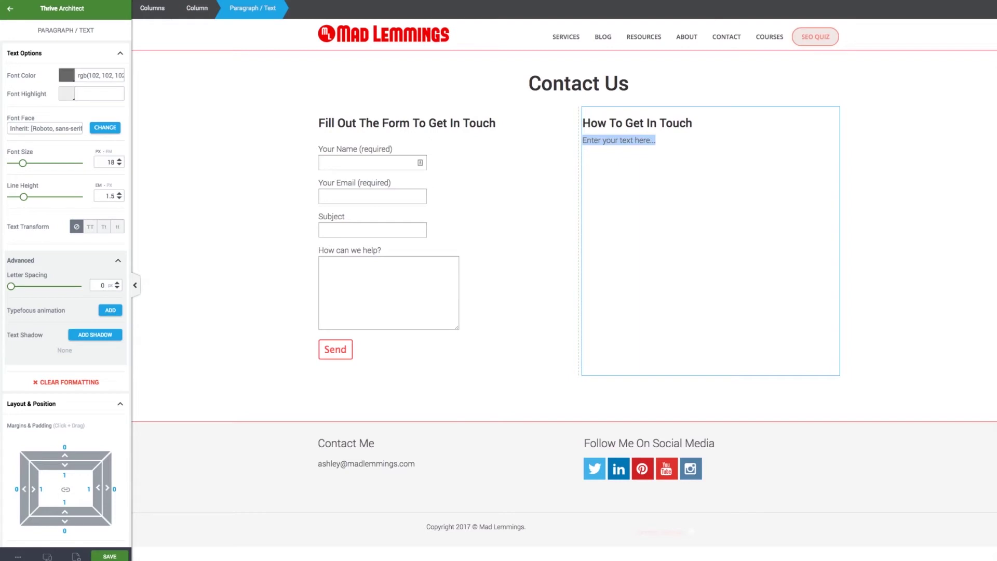
pyautogui.write('333 Ma')
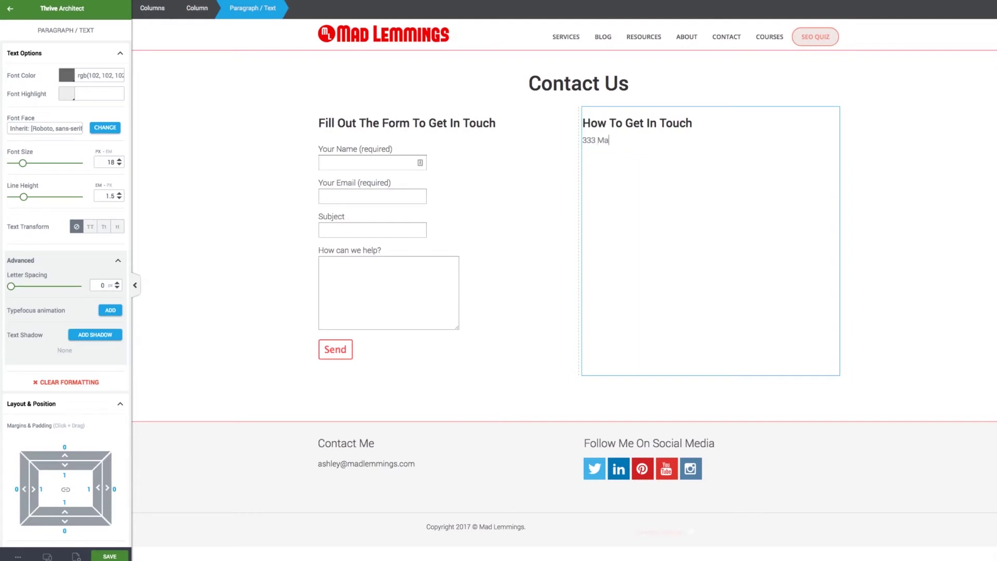
pyautogui.write('in St')
pyautogui.press('Return')
pyautogui.write('New York')
pyautogui.press('Return')
pyautogui.write('NY  303030')
pyautogui.press('BackSpace')
pyautogui.press('Return')
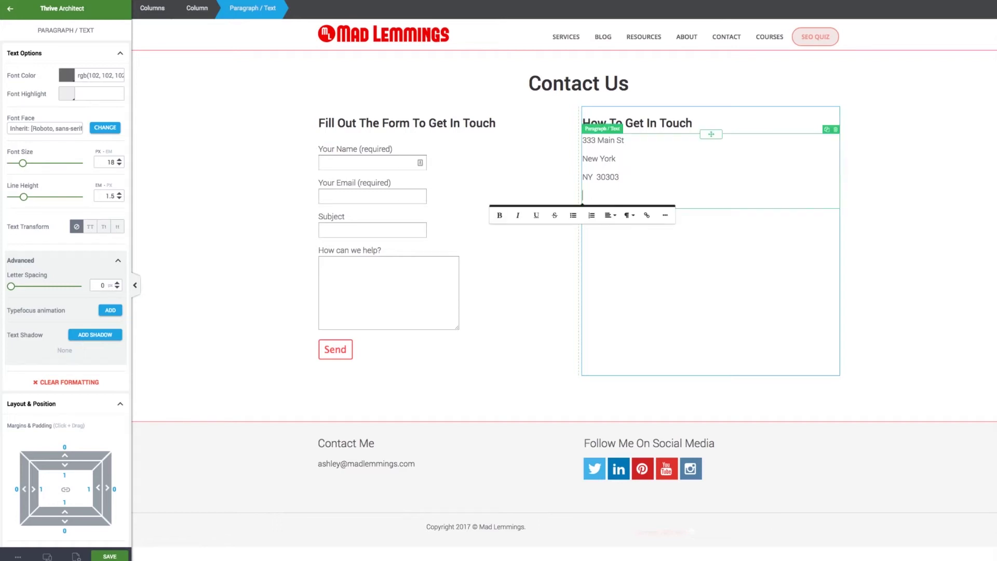
pyautogui.write('United State')
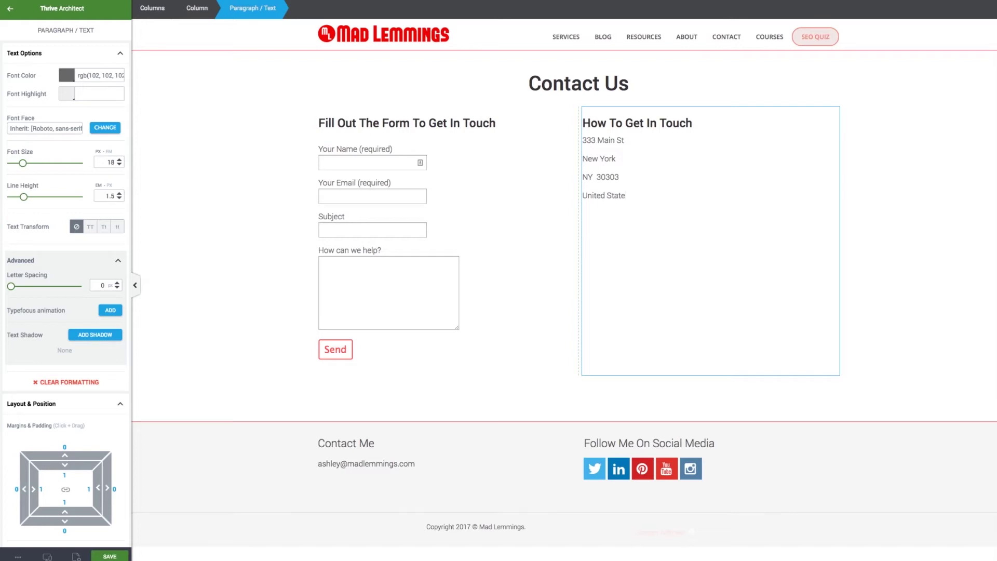
pyautogui.write('s')
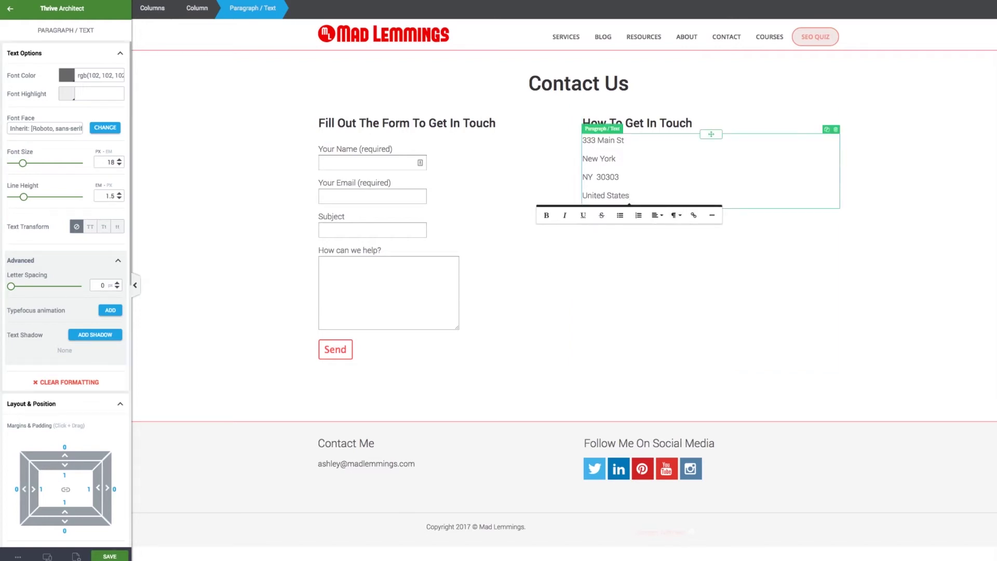
# Set the address paragraph's line height to 1 and duplicate it
pyautogui.hotkey('ctrl', 'a')
pyautogui.moveTo(23, 196); pyautogui.dragTo(19, 197)
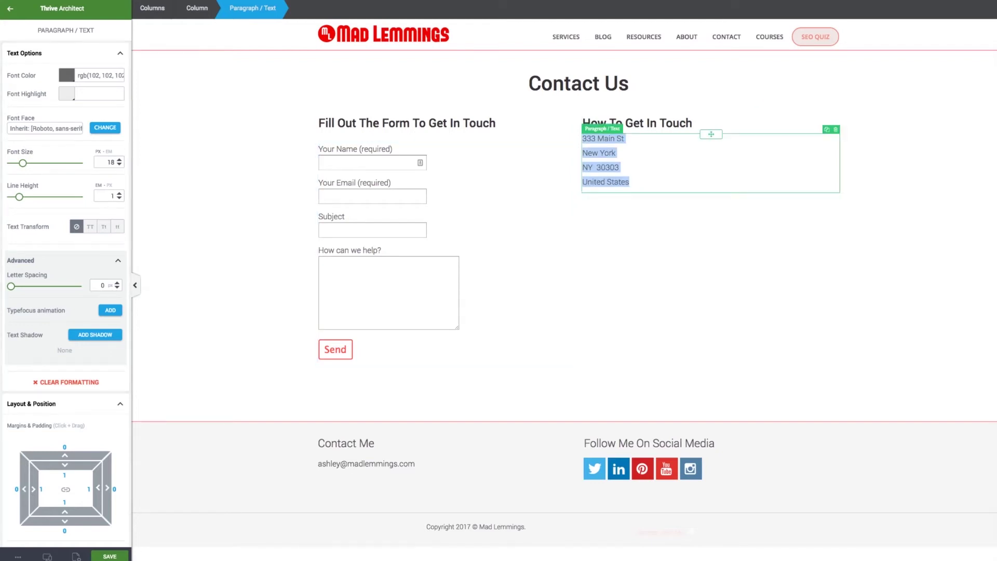
pyautogui.press('Escape')
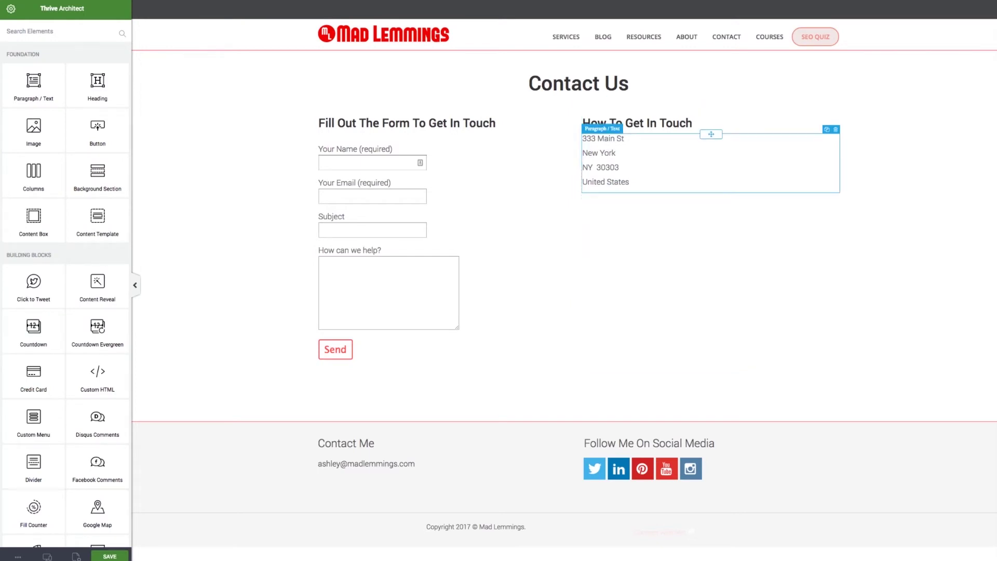
pyautogui.click(827, 129)
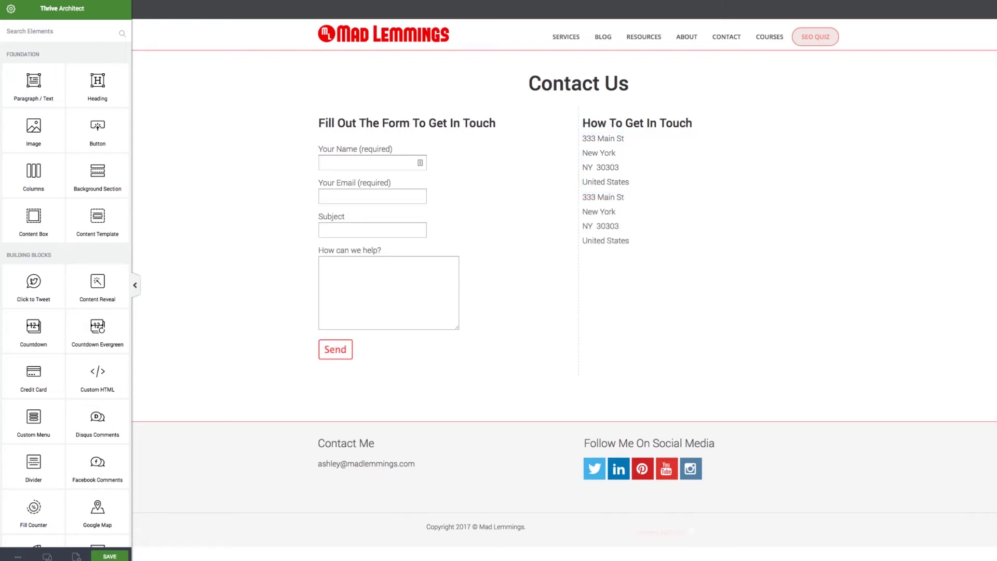
# Replace the duplicate's text with a bold 'Email:' line and a 'Phone:' line holding the support contacts
pyautogui.click(605, 219)
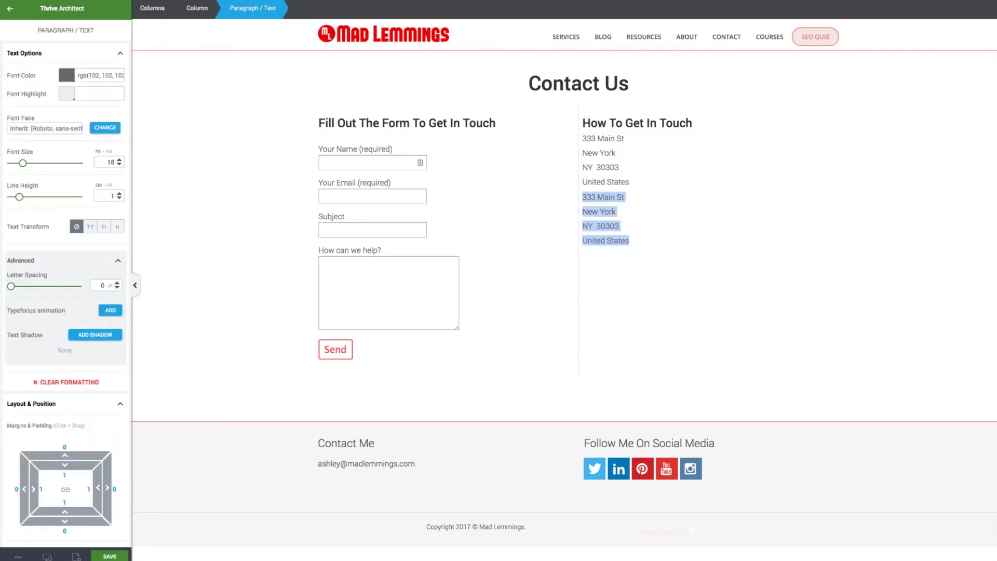
pyautogui.hotkey('ctrl', 'b')
pyautogui.write('Email:')
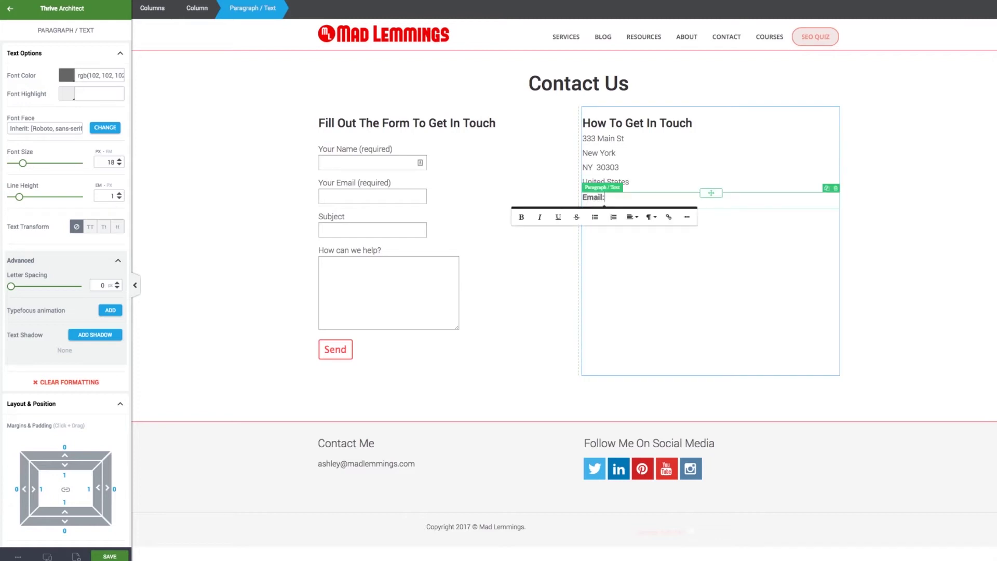
pyautogui.hotkey('ctrl', 'b')
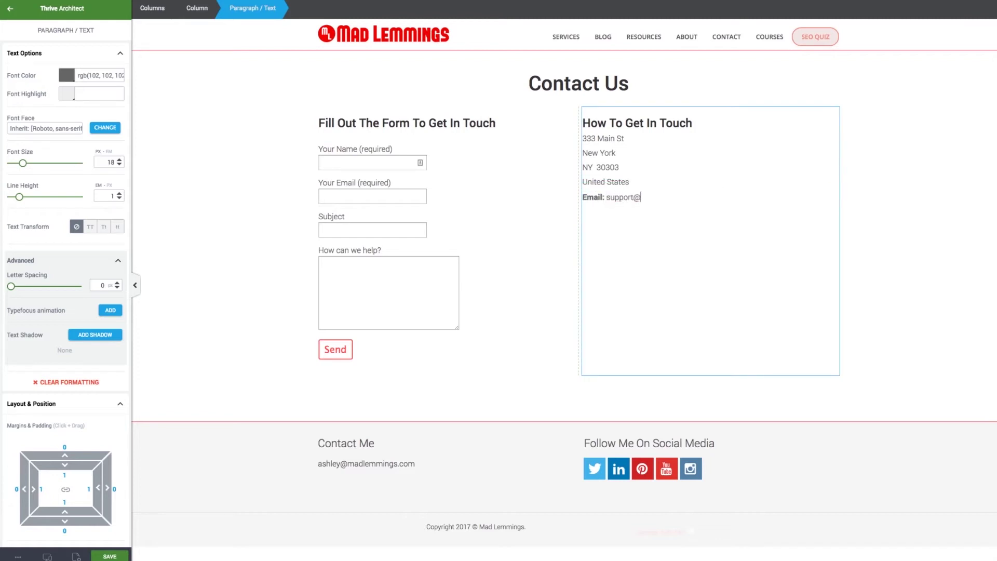
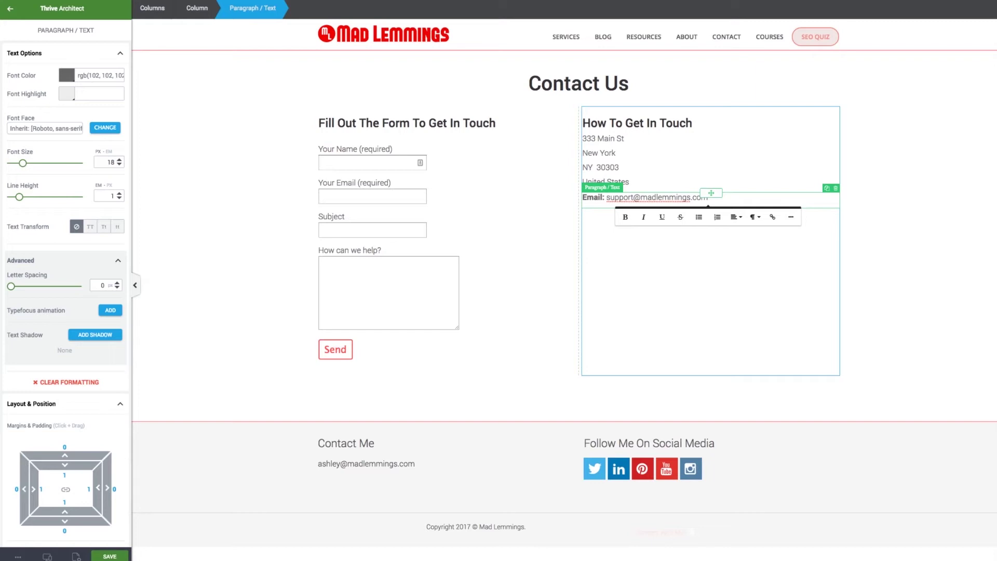
pyautogui.press('Return')
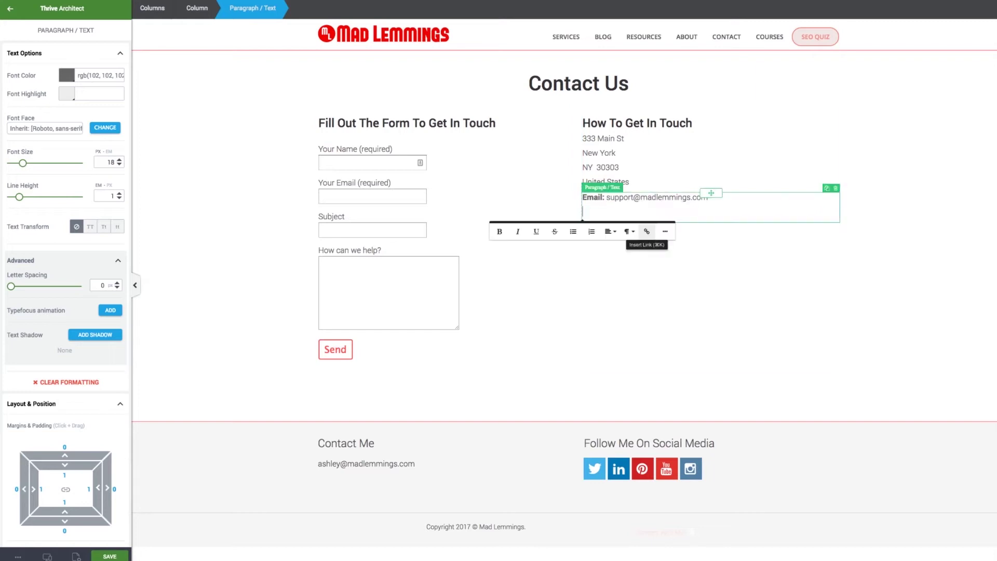
pyautogui.write('Phone:')
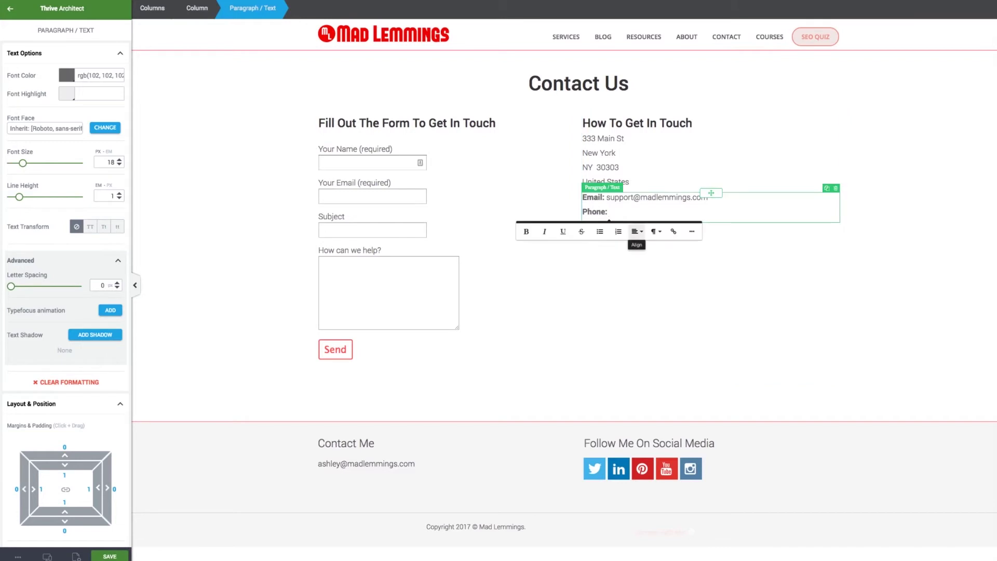
pyautogui.write(' 0')
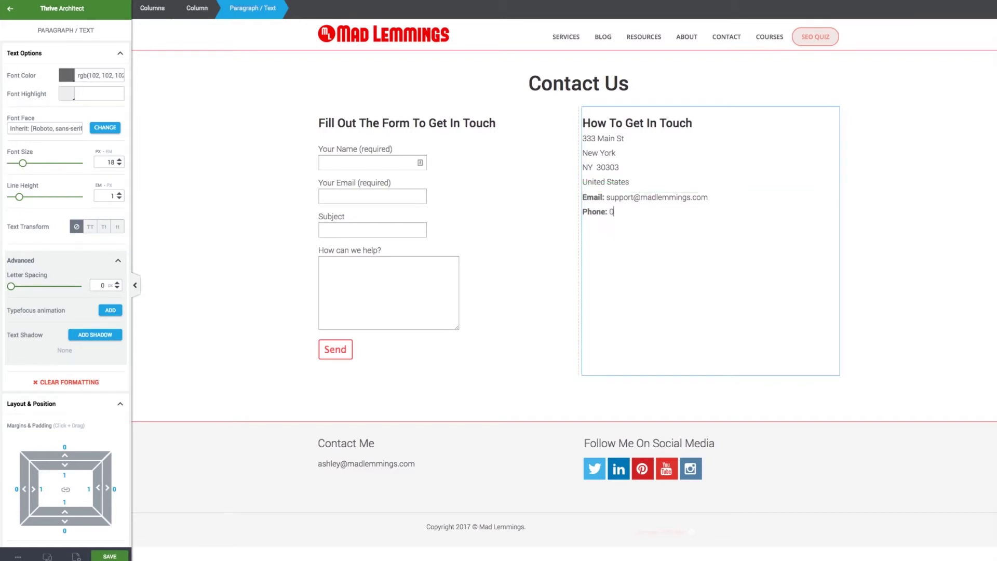
pyautogui.write('45-555-1234')
pyautogui.hotkey('ctrl', 'shift', 'Left')
pyautogui.hotkey('ctrl', 'shift', 'Left')
pyautogui.hotkey('ctrl', 'shift', 'Left')
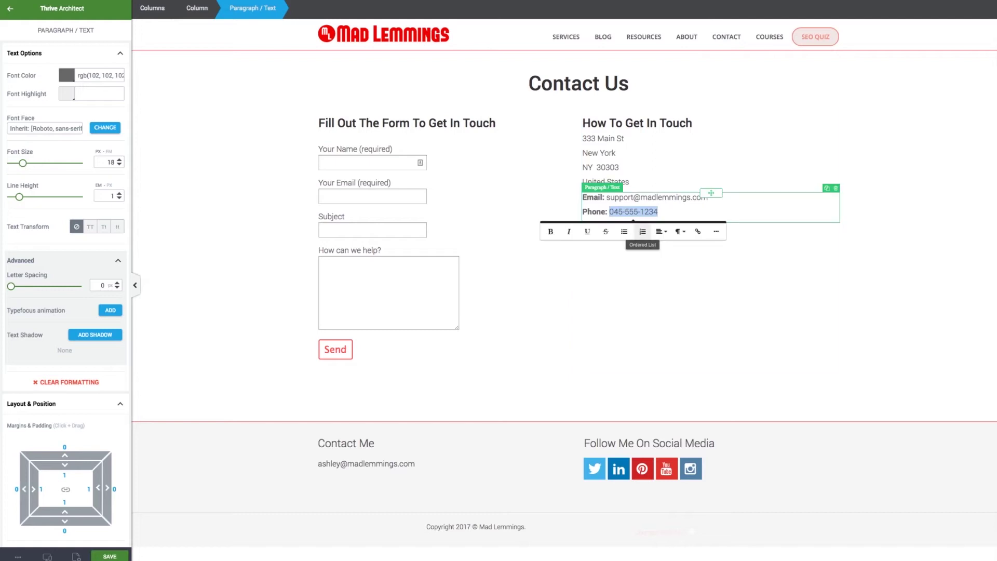
# Link the phone number with a tel: URL built from the number itself
pyautogui.click(698, 231)
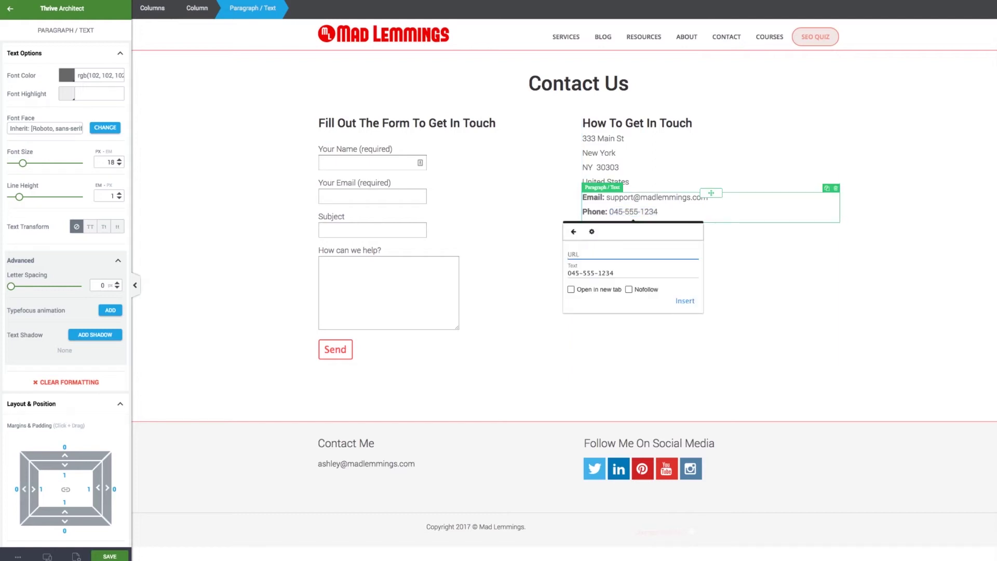
pyautogui.write('tel:')
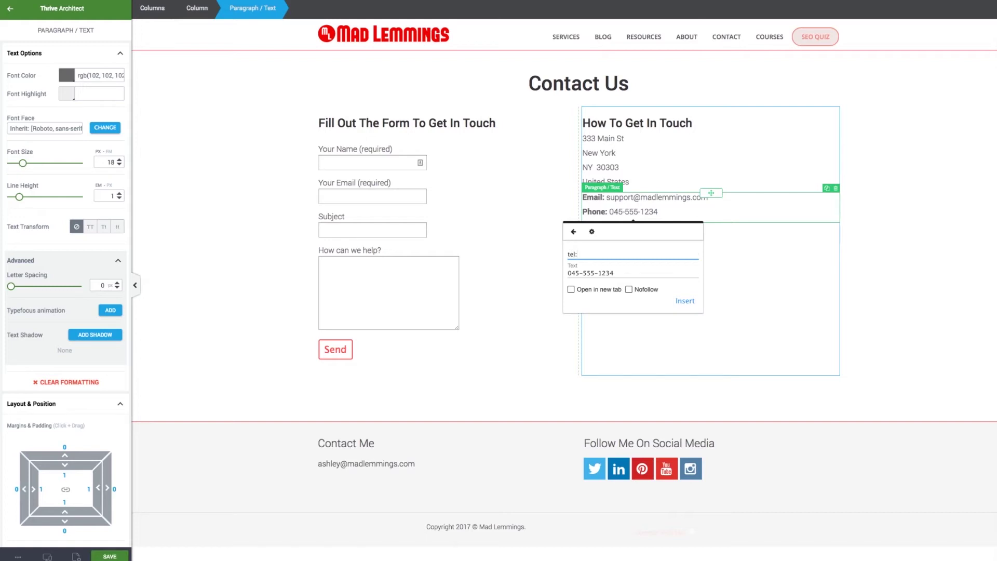
pyautogui.press('Tab')
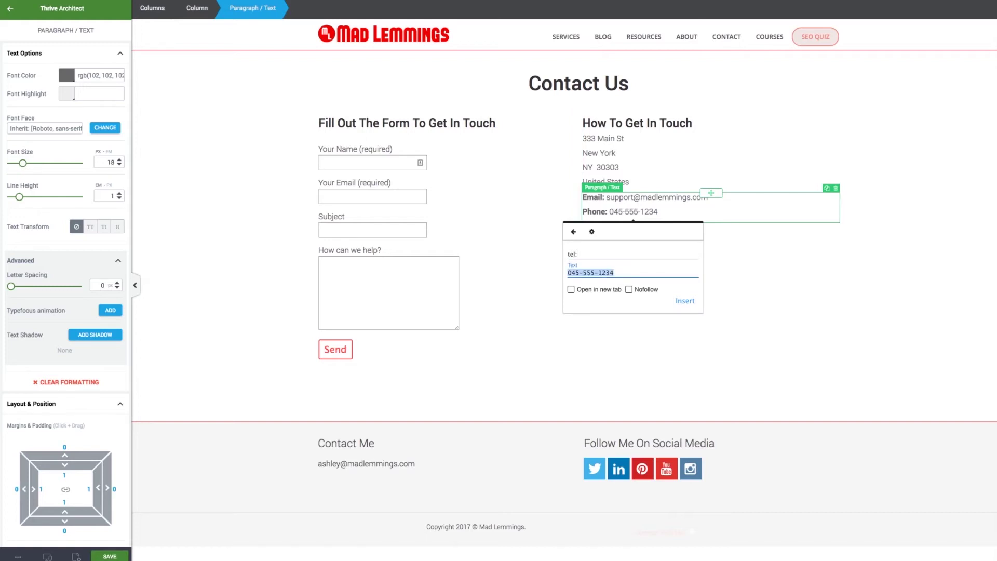
pyautogui.hotkey('ctrl', 'c')
pyautogui.hotkey('shift', 'Tab')
pyautogui.hotkey('ctrl', 'v')
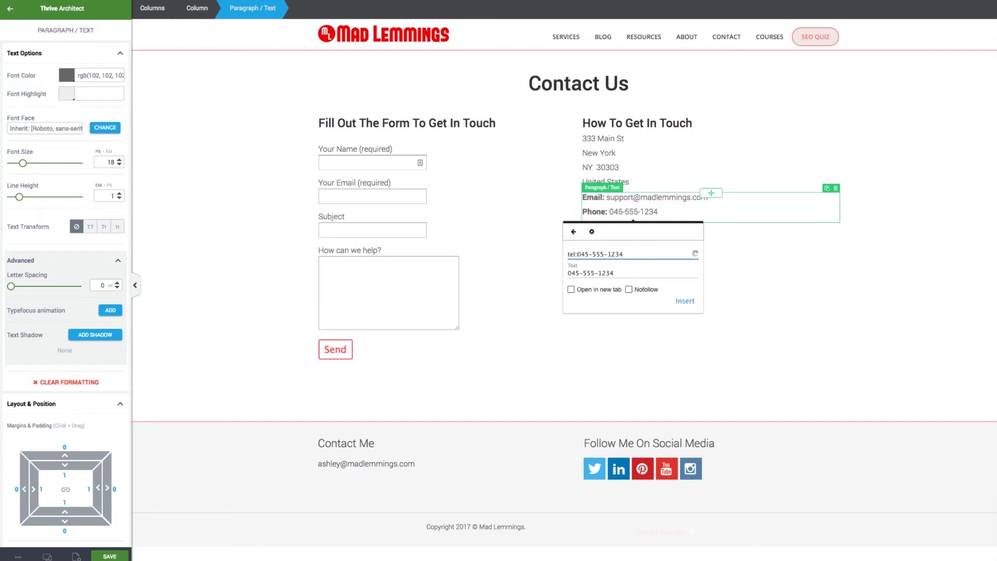
pyautogui.press('BackSpace')
pyautogui.press('BackSpace')
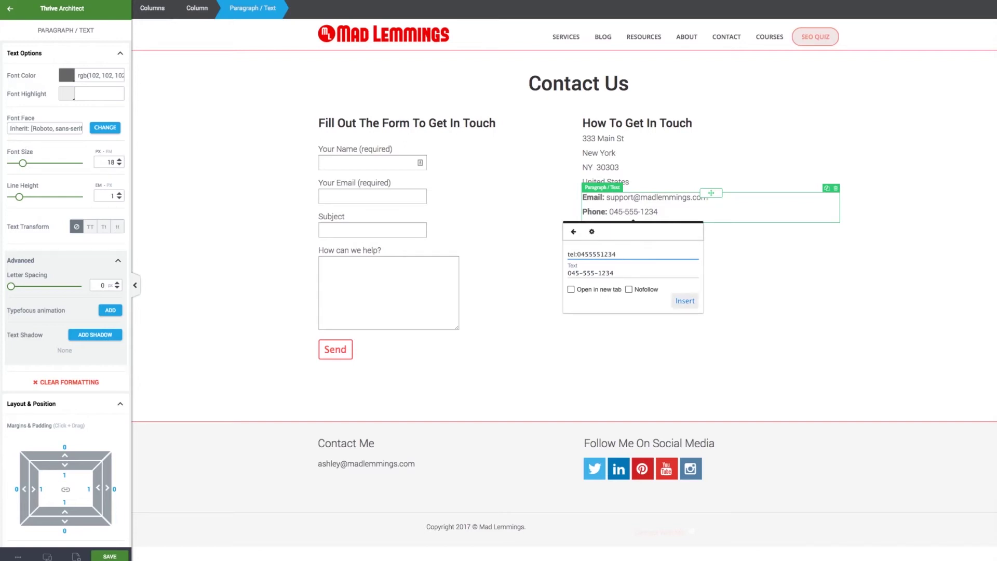
pyautogui.press('Return')
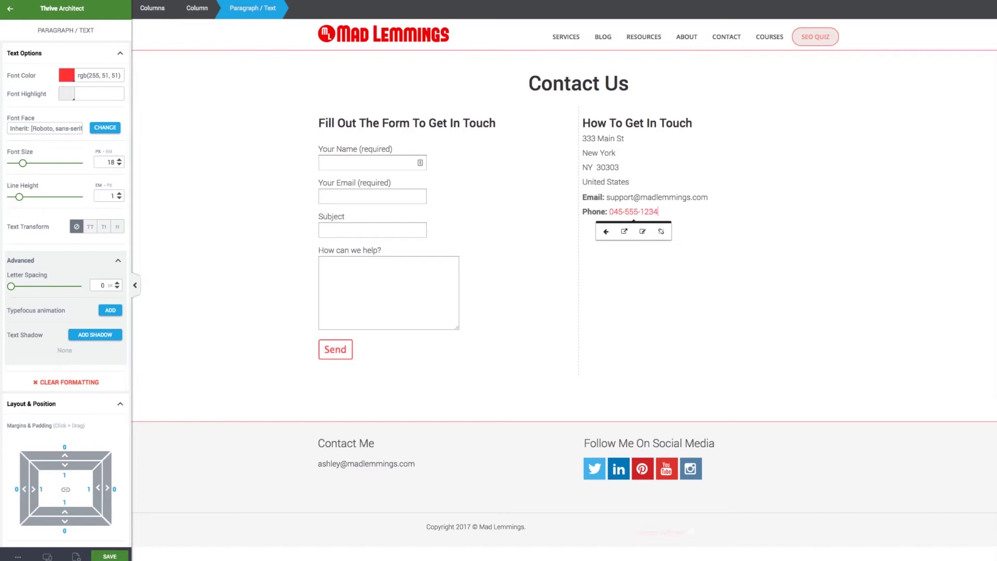
pyautogui.moveTo(606, 197); pyautogui.dragTo(708, 198)
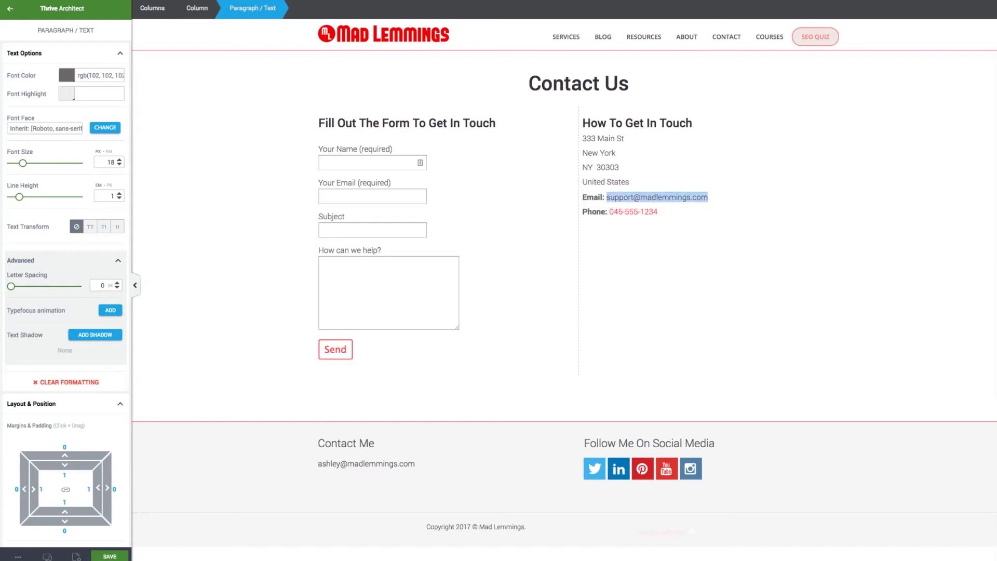
# Turn the support e-mail address into a mailto: link
pyautogui.click(723, 216)
pyautogui.write('mailto:')
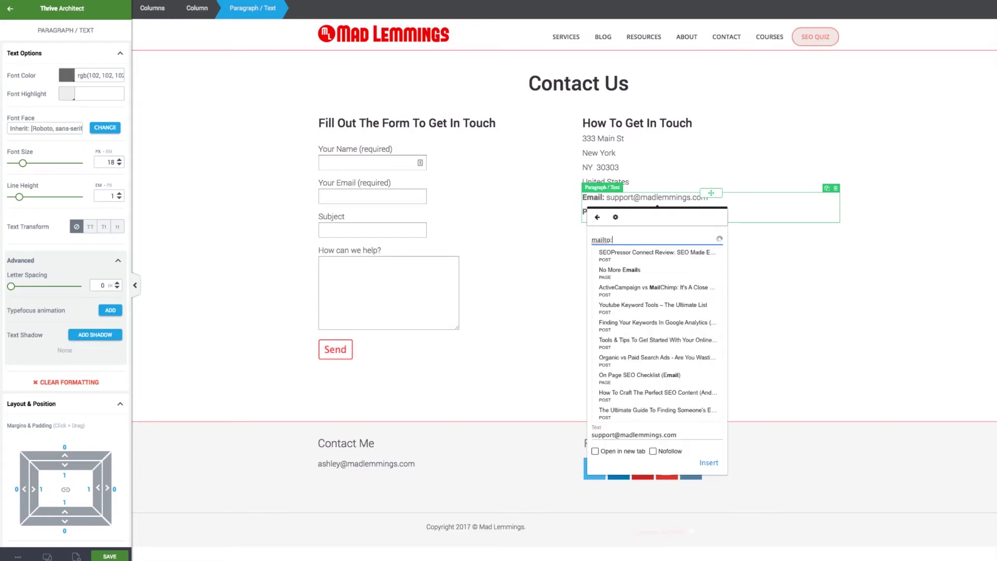
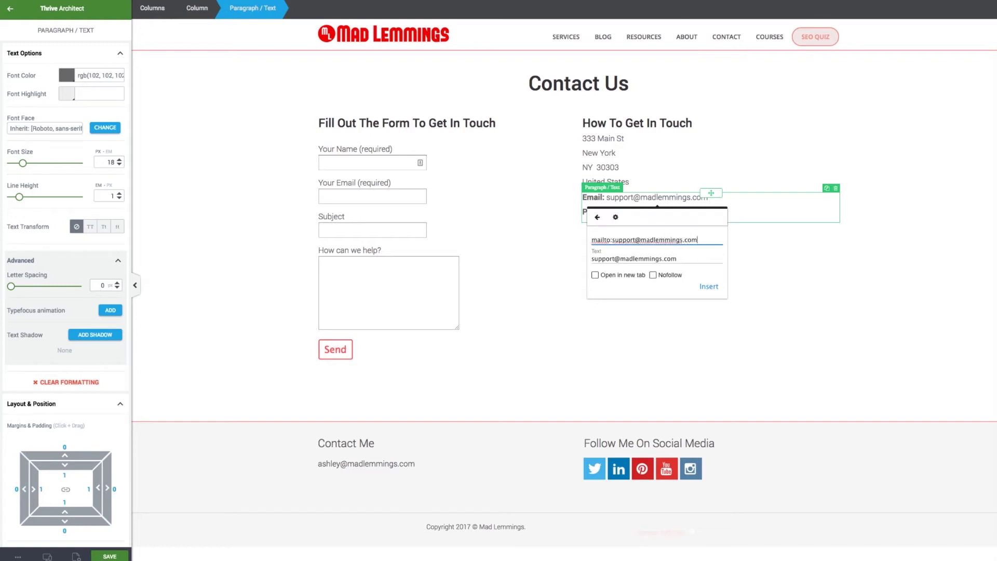
pyautogui.click(709, 286)
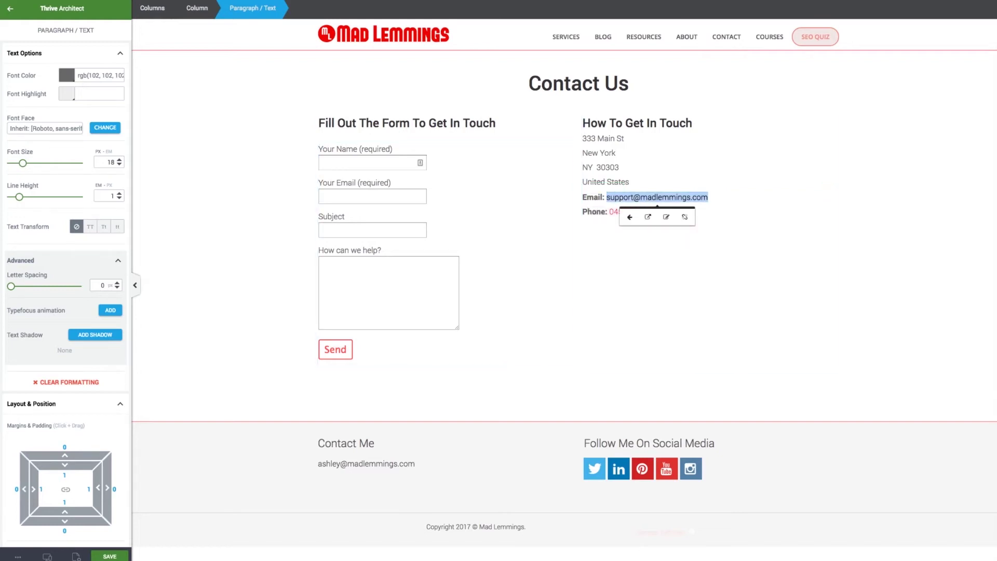
pyautogui.press('Escape')
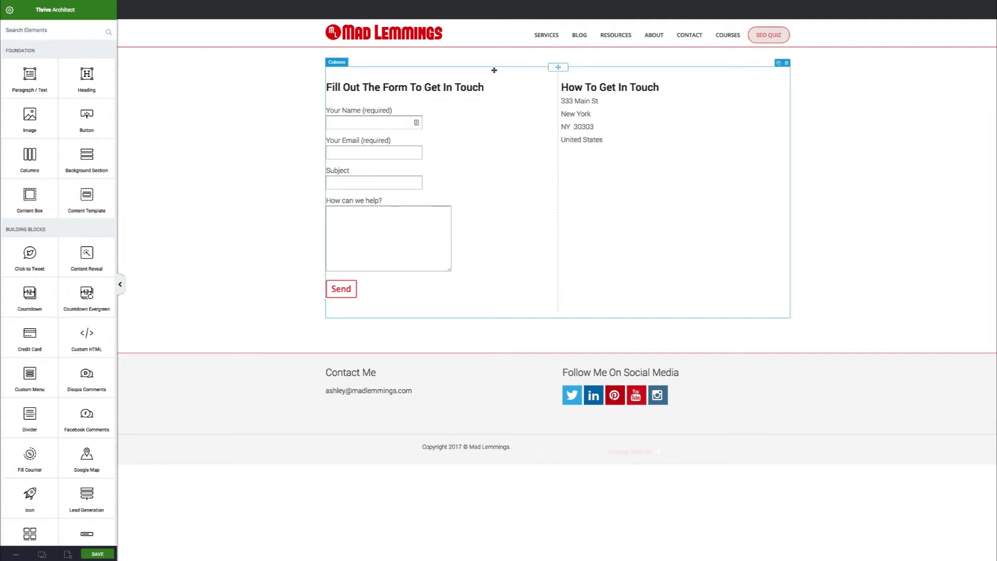
# Add a Button element below the address in the contact column
pyautogui.moveTo(72, 123); pyautogui.dragTo(581, 149)
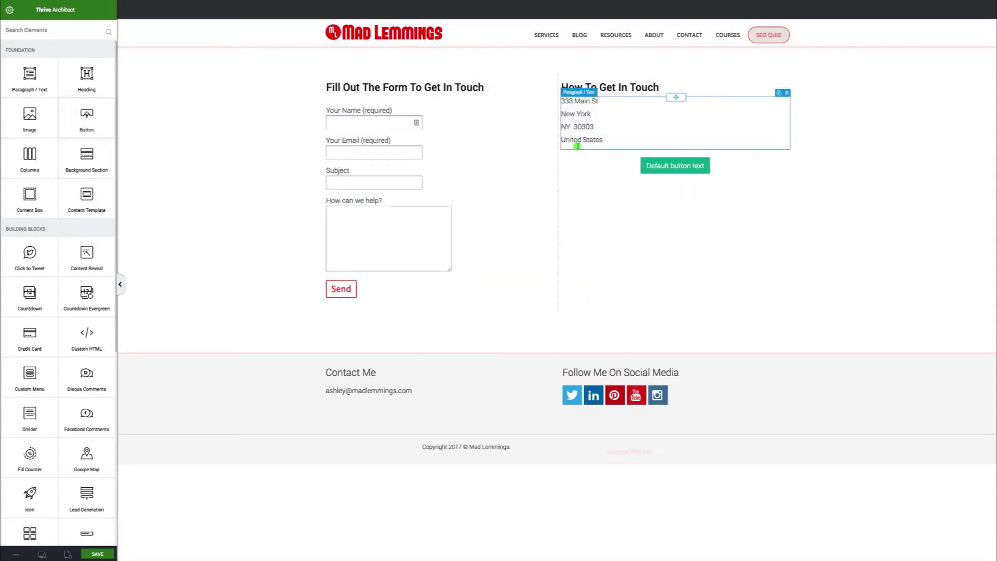
# Relabel the button with the support e-mail address and enable its icon
pyautogui.click(668, 167)
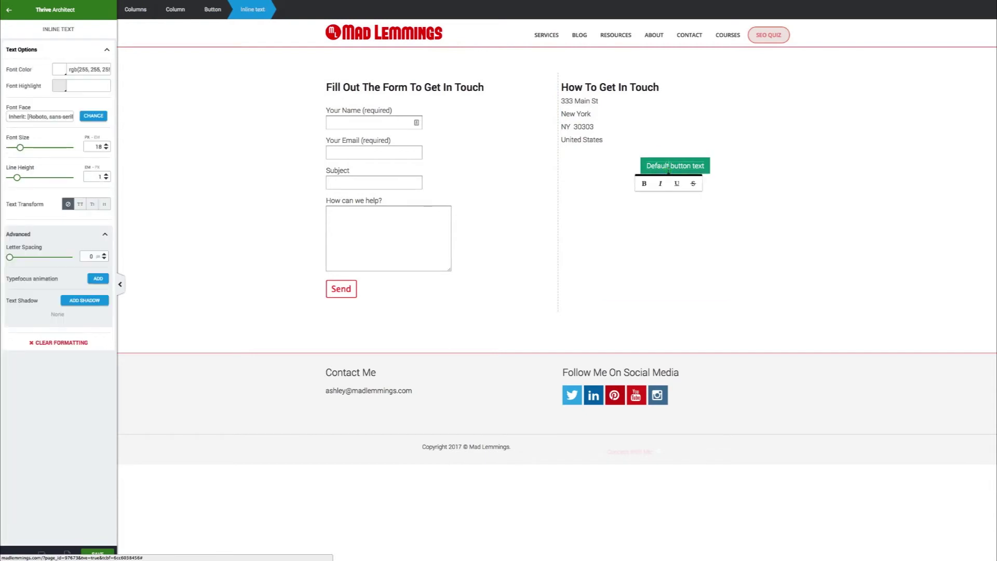
pyautogui.press('super+a')
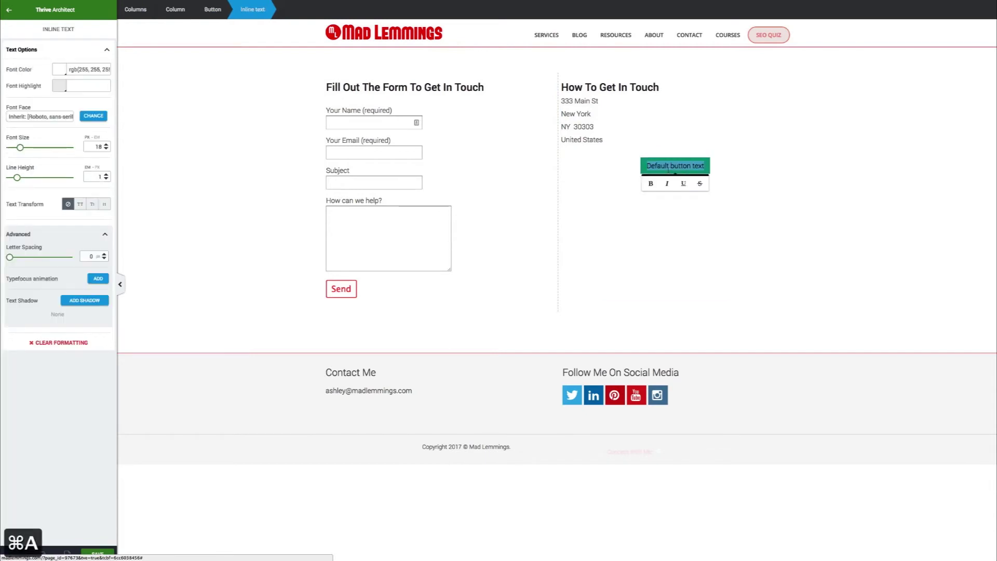
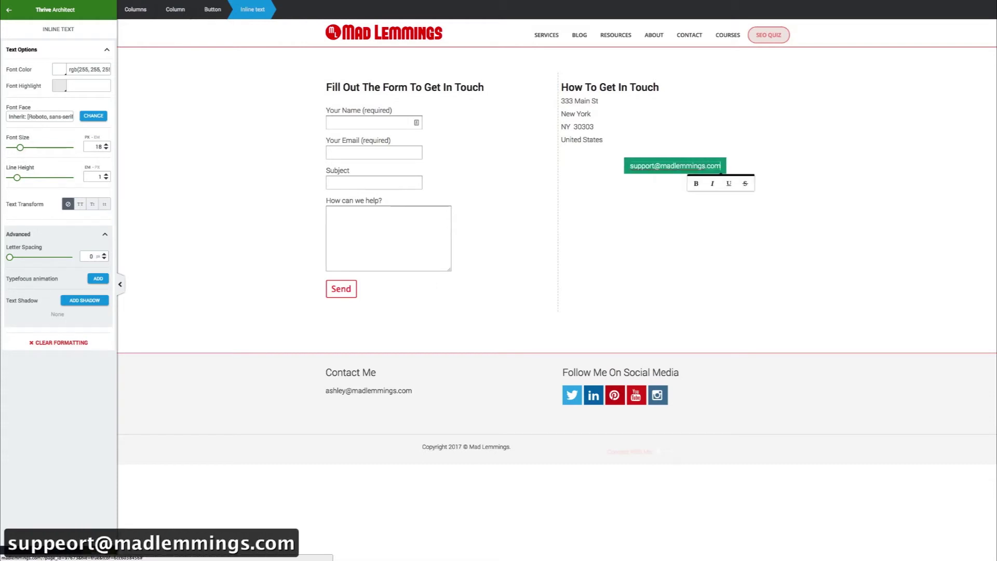
pyautogui.click(624, 202)
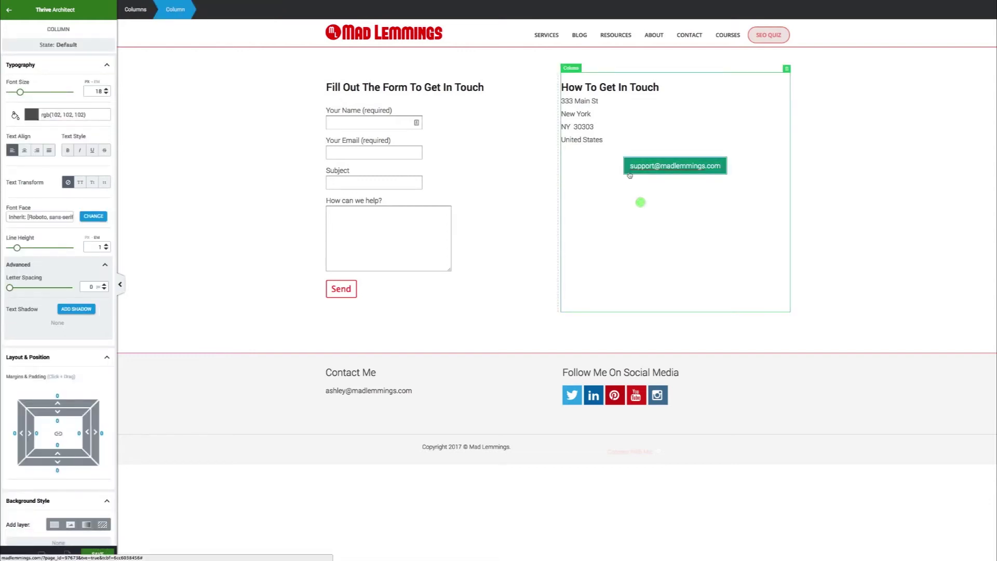
pyautogui.click(630, 170)
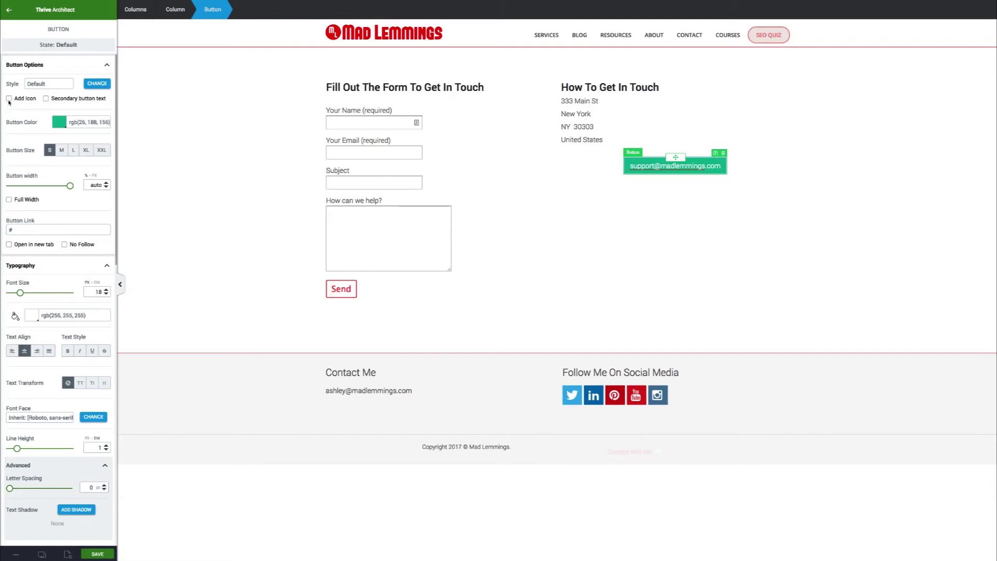
pyautogui.click(9, 99)
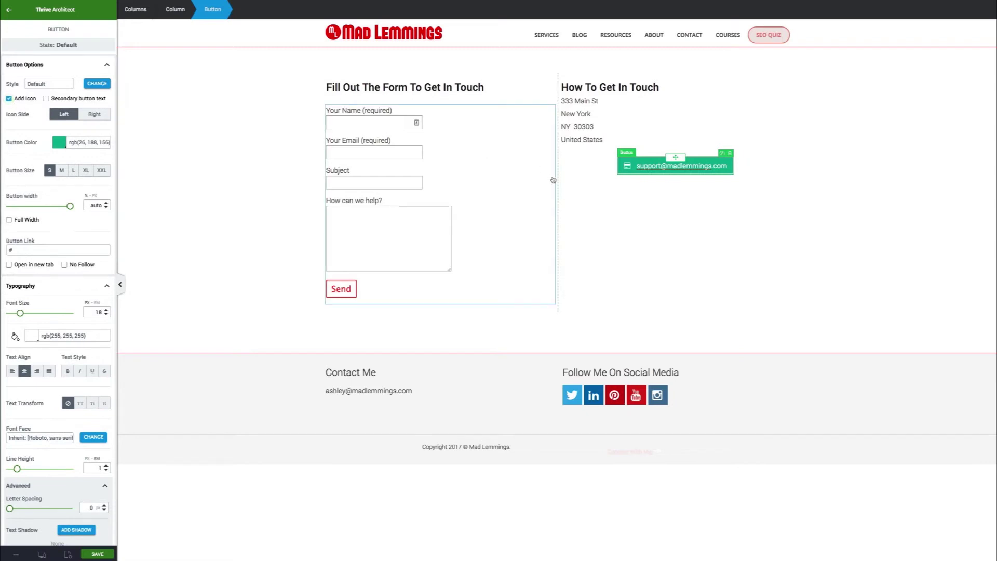
# Replace the button's icon with the envelope-o outline icon
pyautogui.click(669, 267)
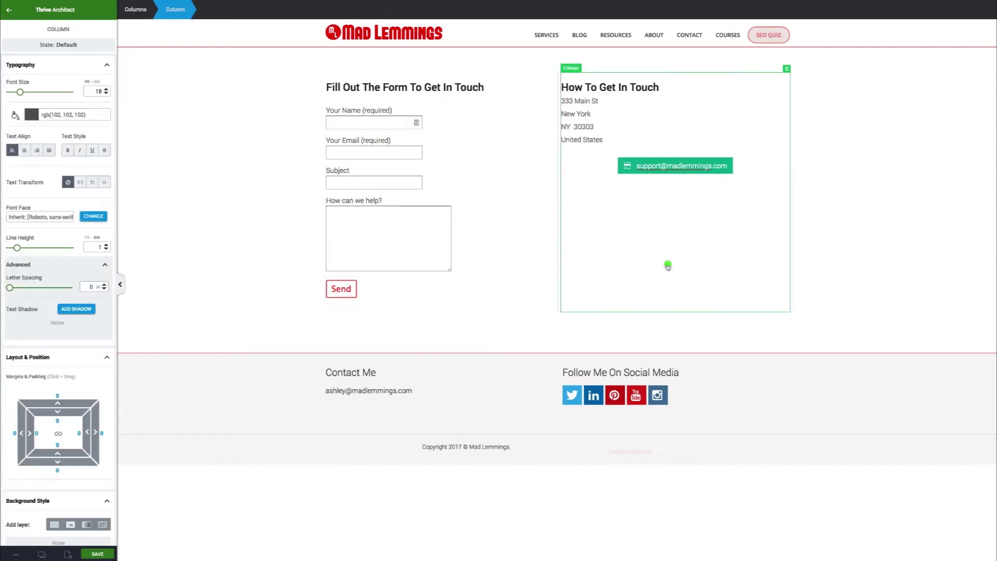
pyautogui.click(627, 166)
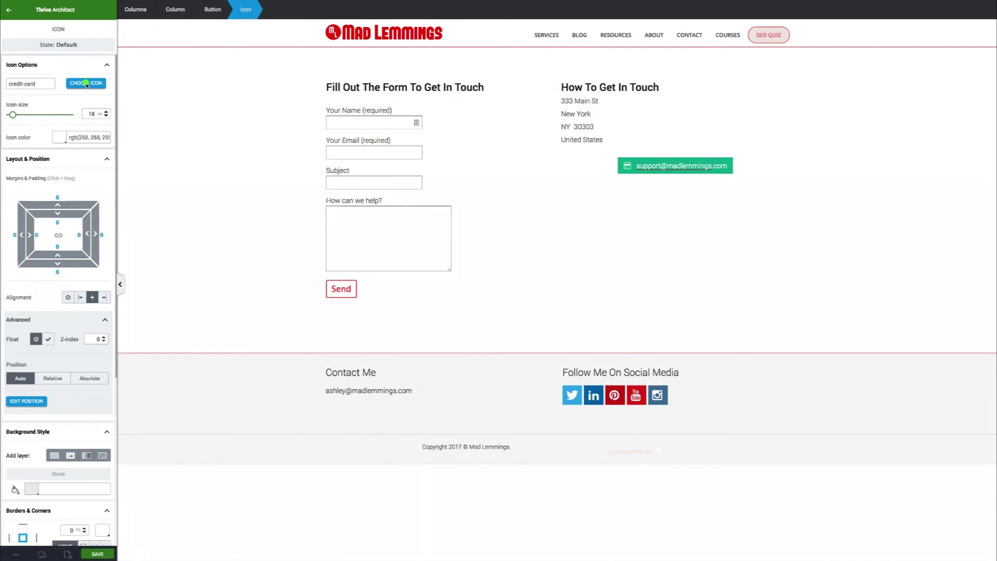
pyautogui.click(86, 84)
pyautogui.click(805, 150)
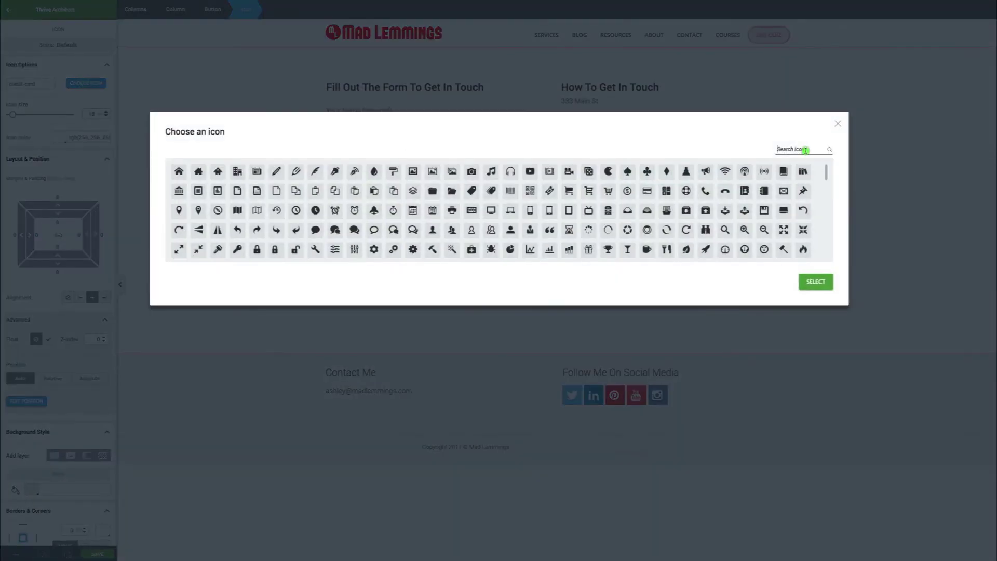
pyautogui.write('env')
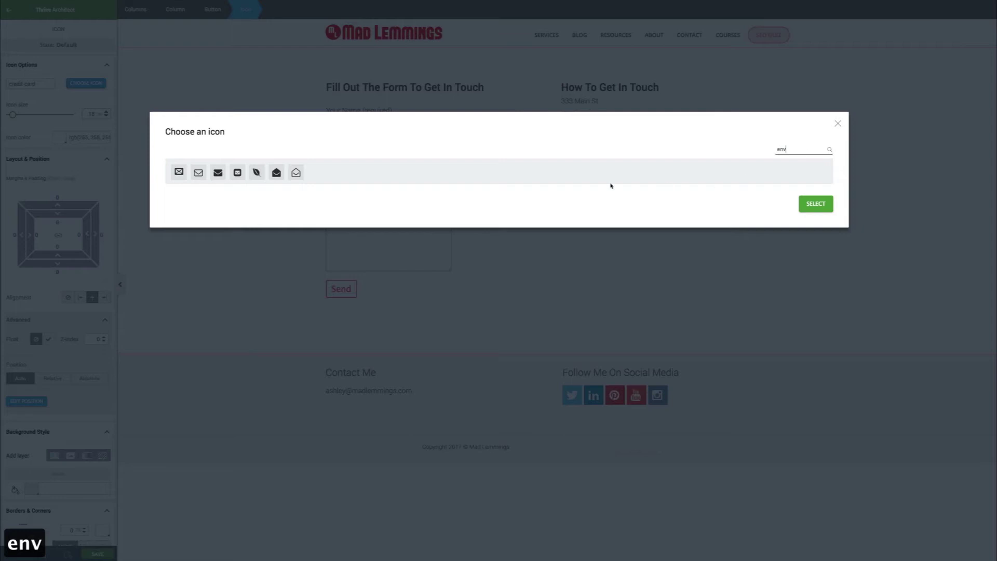
pyautogui.click(199, 172)
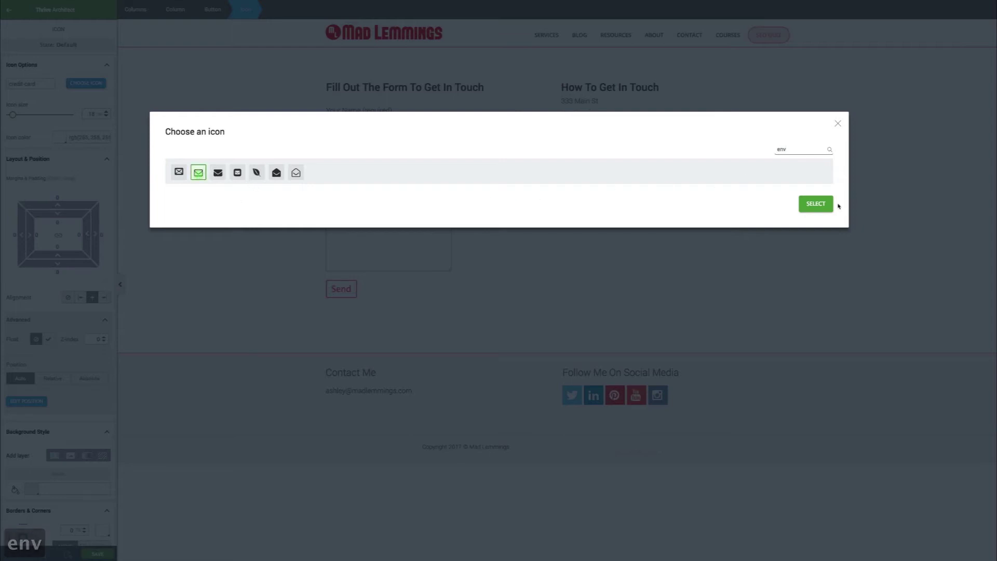
pyautogui.click(816, 204)
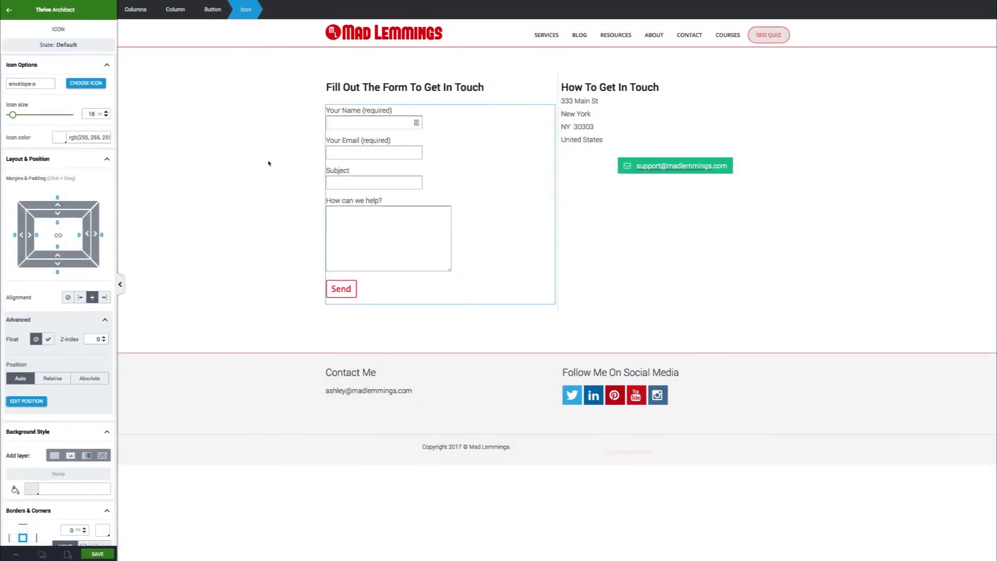
pyautogui.click(59, 137)
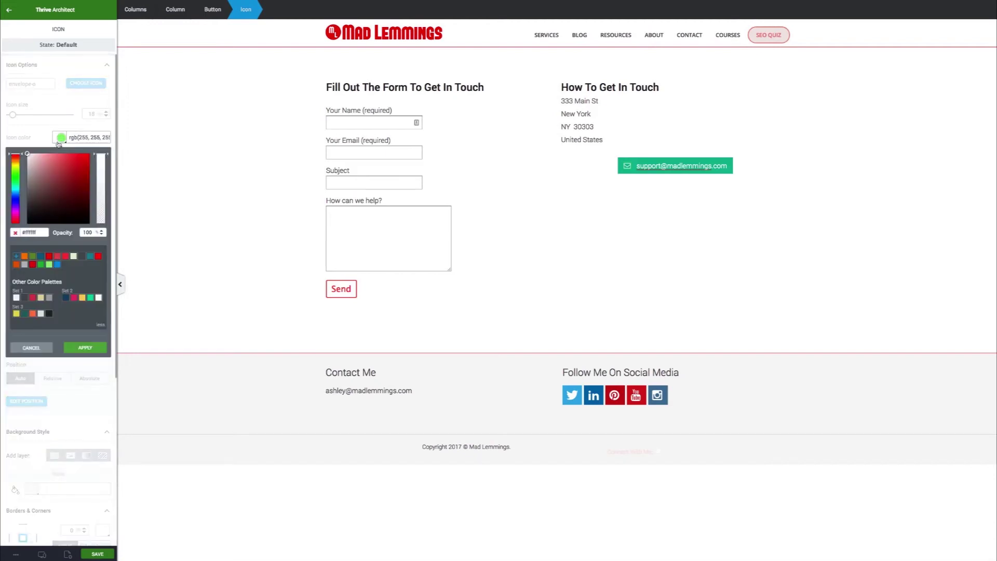
# Make the email button's envelope icon and label text red
pyautogui.click(48, 256)
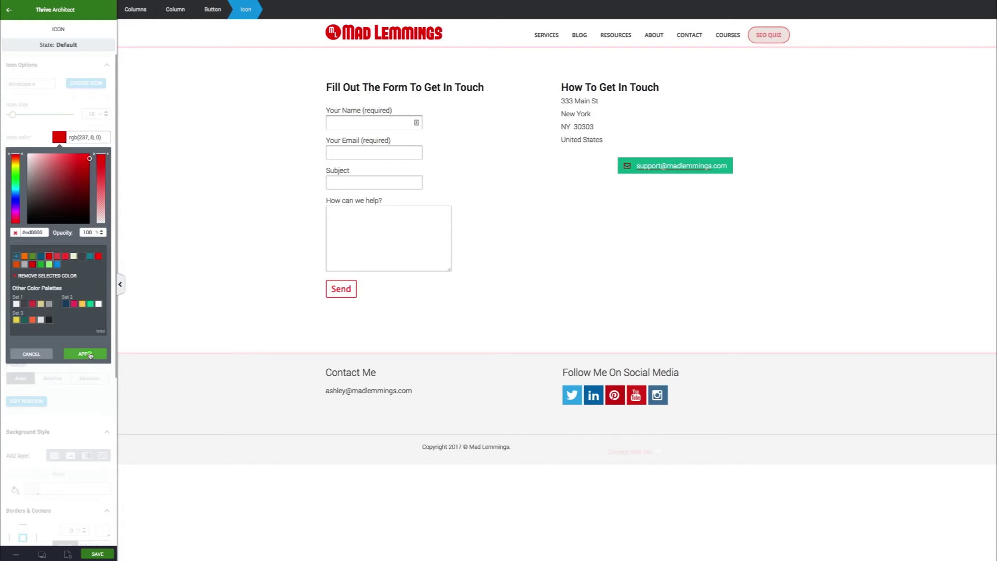
pyautogui.click(88, 354)
pyautogui.click(676, 165)
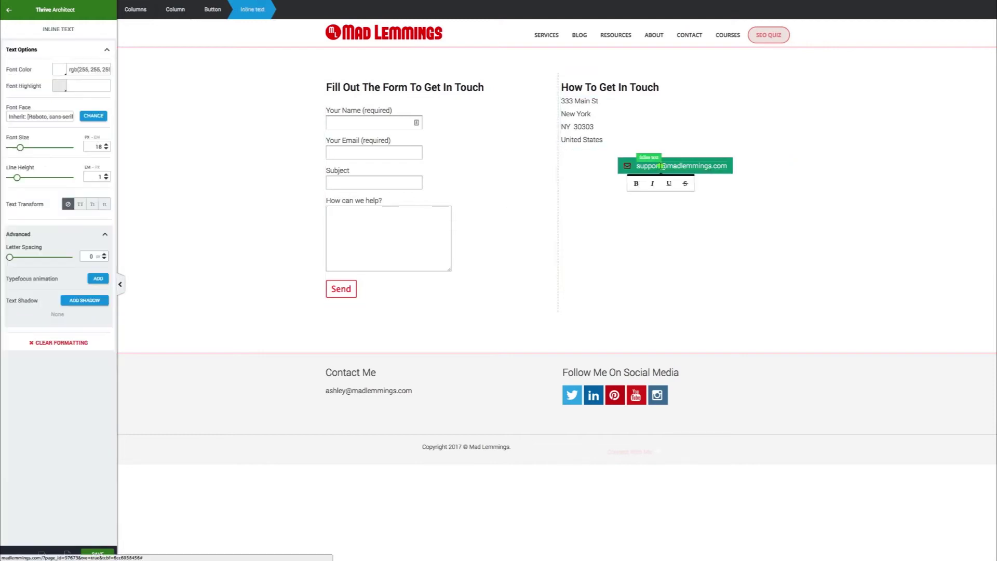
pyautogui.click(61, 69)
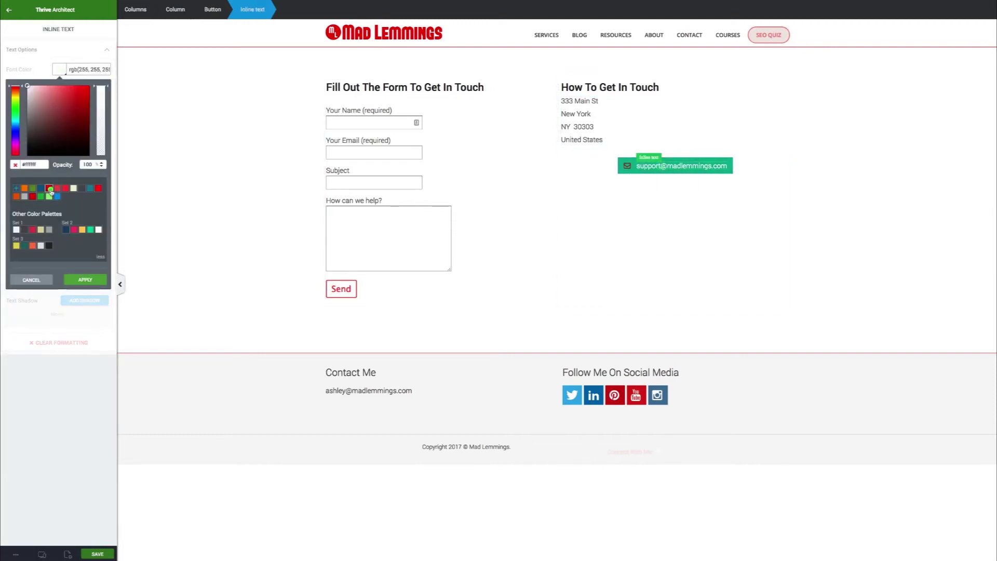
pyautogui.click(49, 188)
pyautogui.click(89, 286)
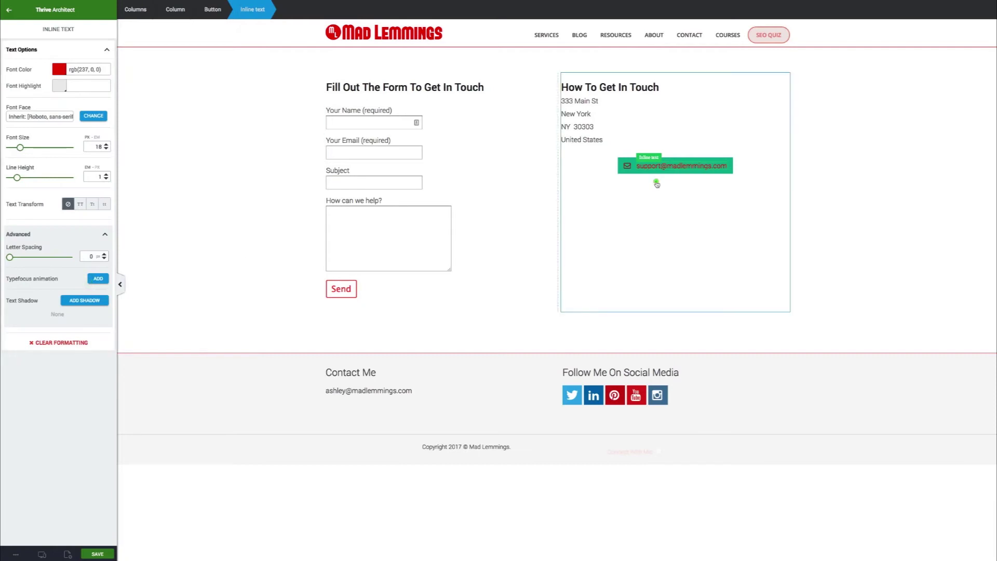
pyautogui.click(655, 182)
# Change the email button's background colour to white (#ffffff)
pyautogui.click(631, 172)
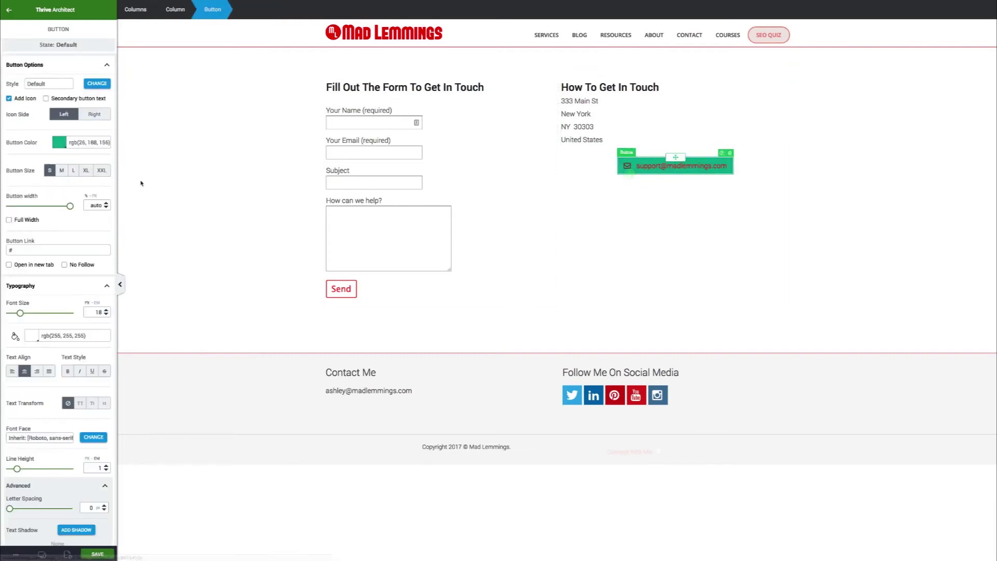
pyautogui.click(60, 143)
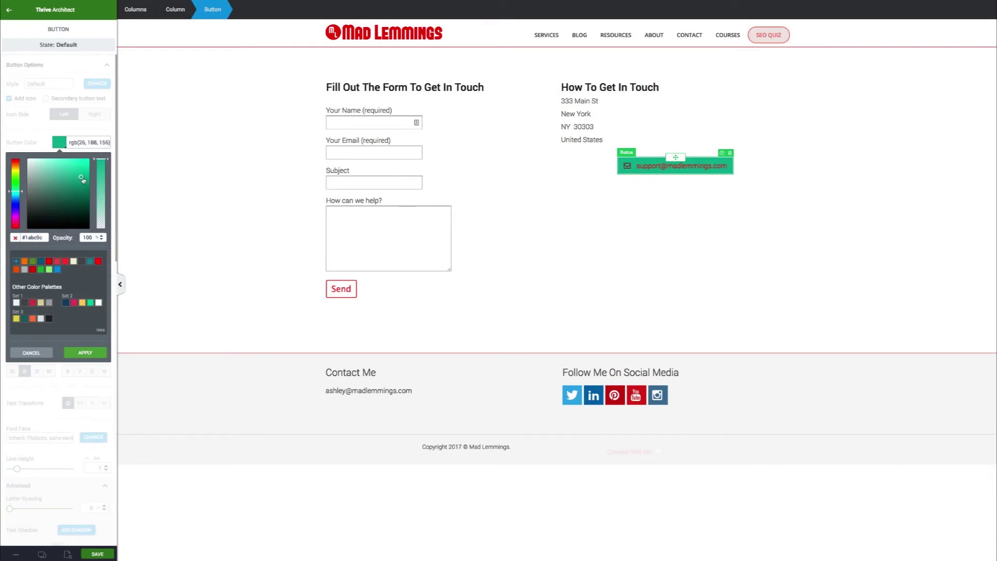
pyautogui.moveTo(83, 179); pyautogui.dragTo(24, 158)
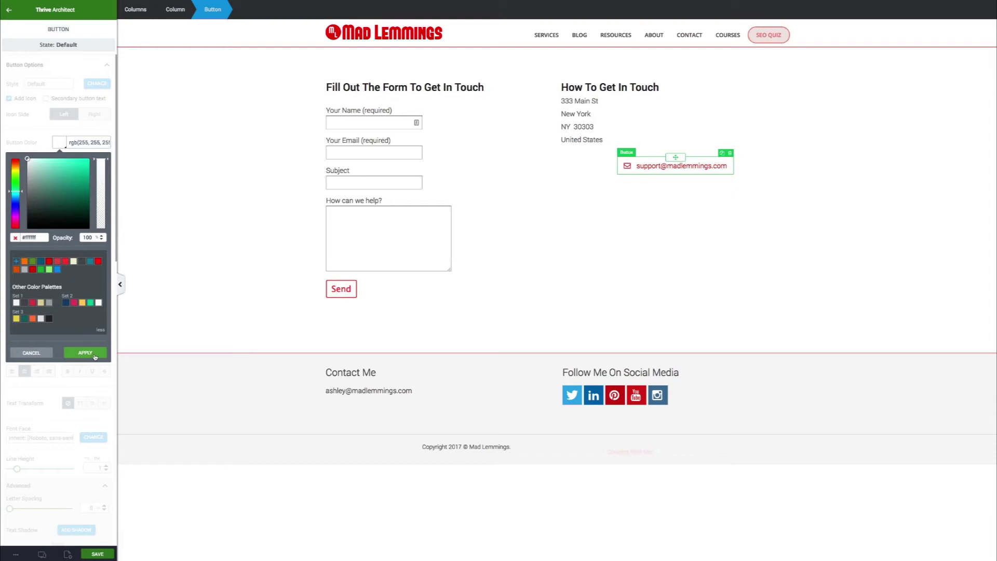
pyautogui.click(95, 357)
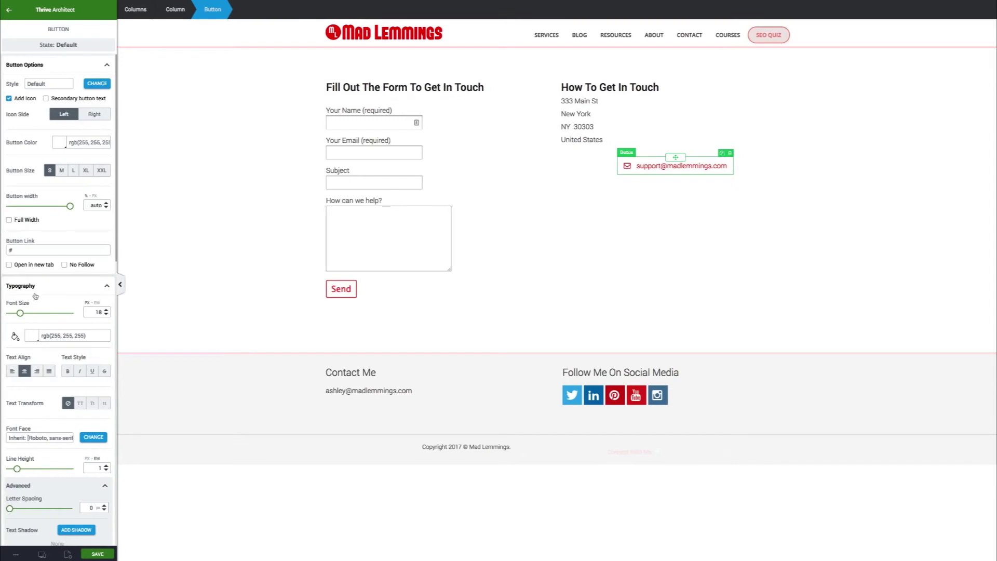
pyautogui.click(46, 251)
# Link the email button to the support e-mail address with a mailto: link
pyautogui.write('m')
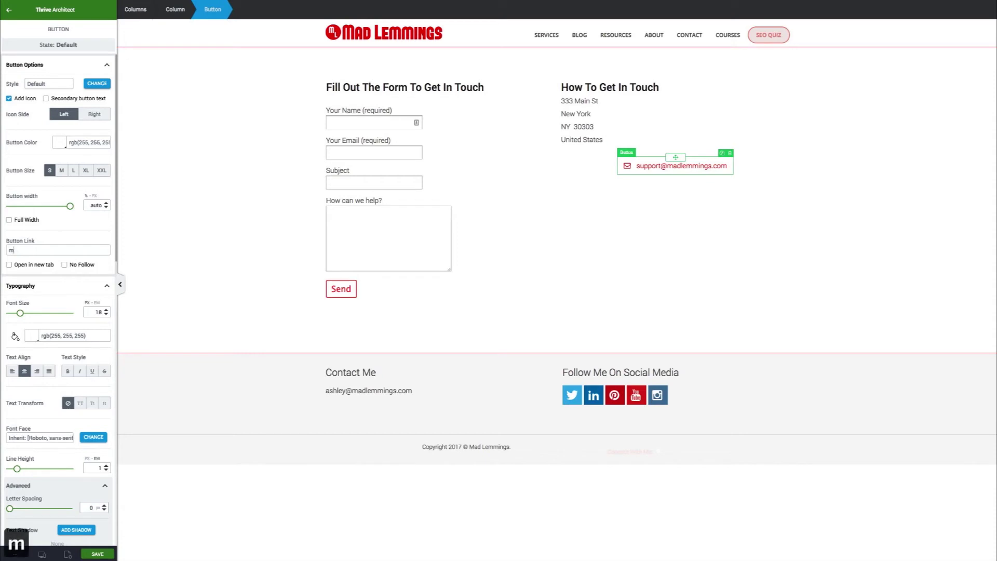
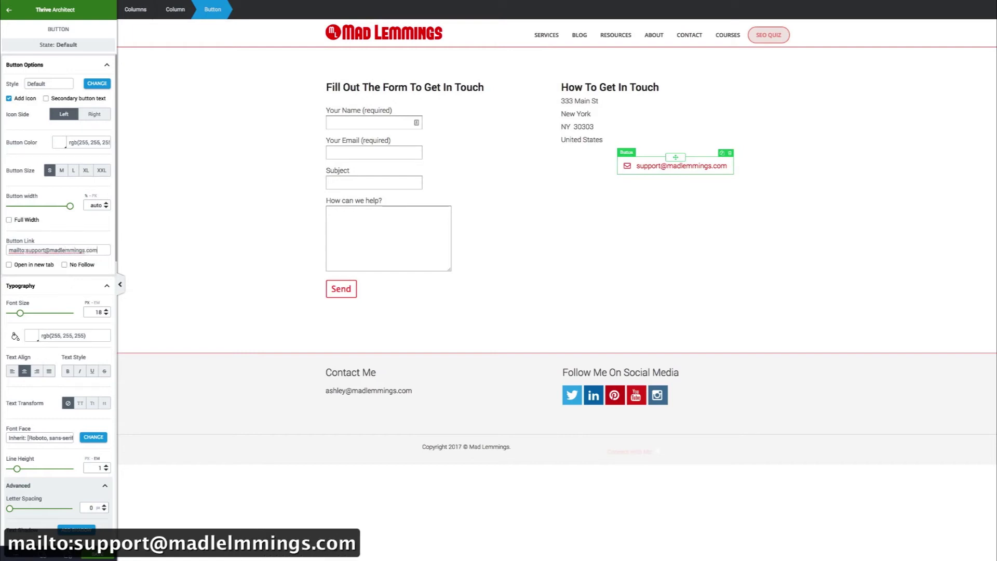
pyautogui.click(67, 286)
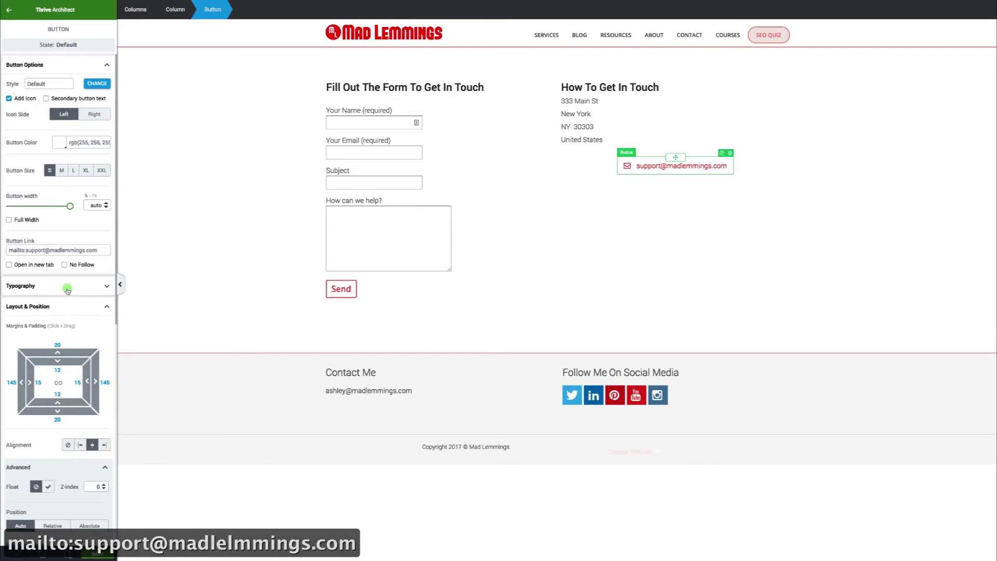
# Align the email button left and set its left padding, top margin and top padding to 0
pyautogui.click(653, 276)
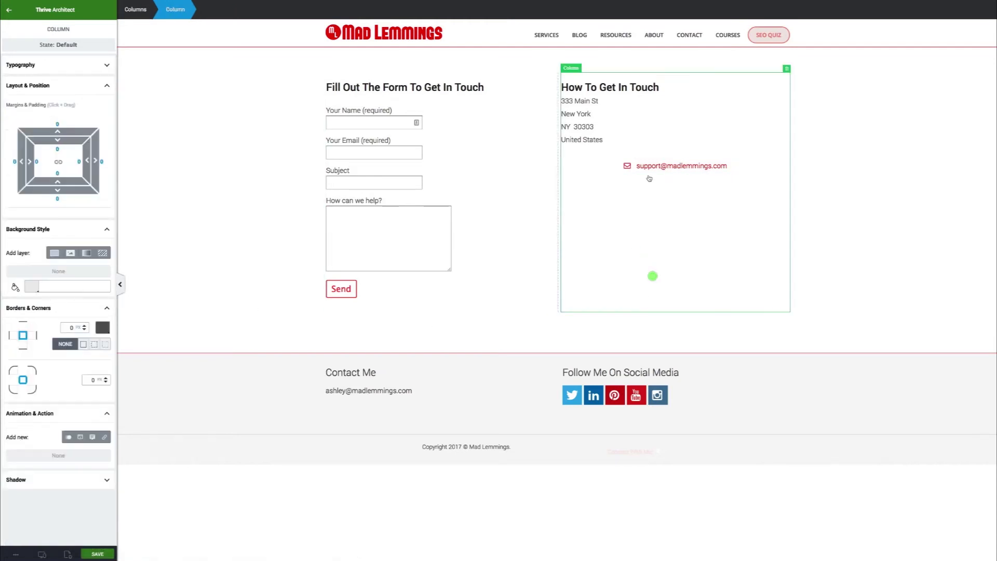
pyautogui.click(633, 172)
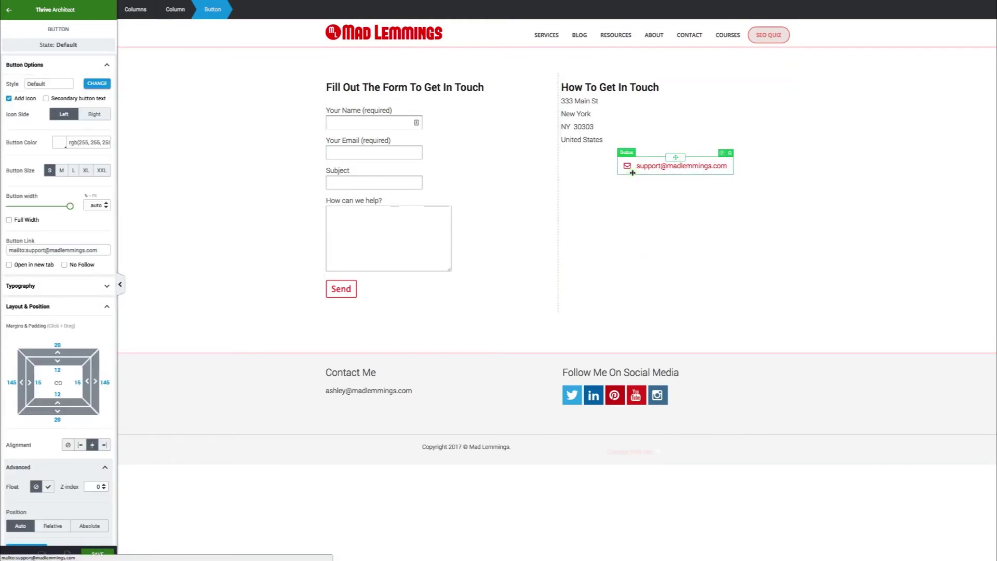
pyautogui.scroll(-3, 66, 273)
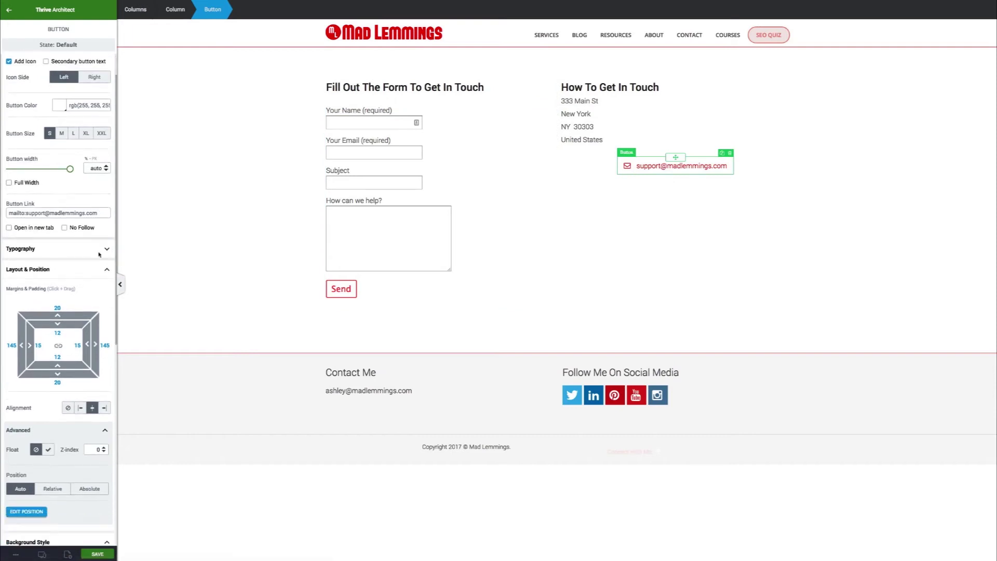
pyautogui.click(81, 273)
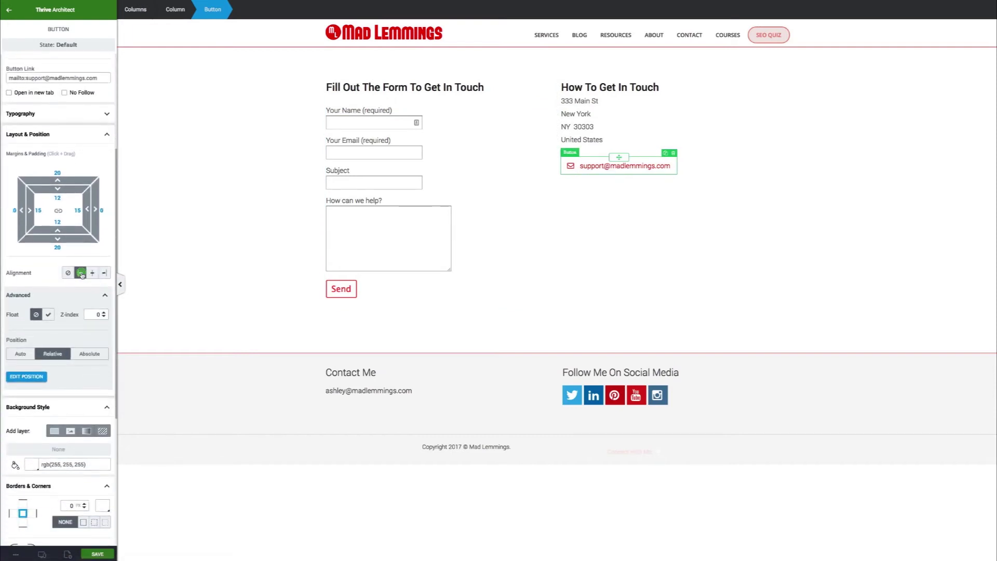
pyautogui.scroll(-5, 77, 286)
pyautogui.scroll(5, 44, 249)
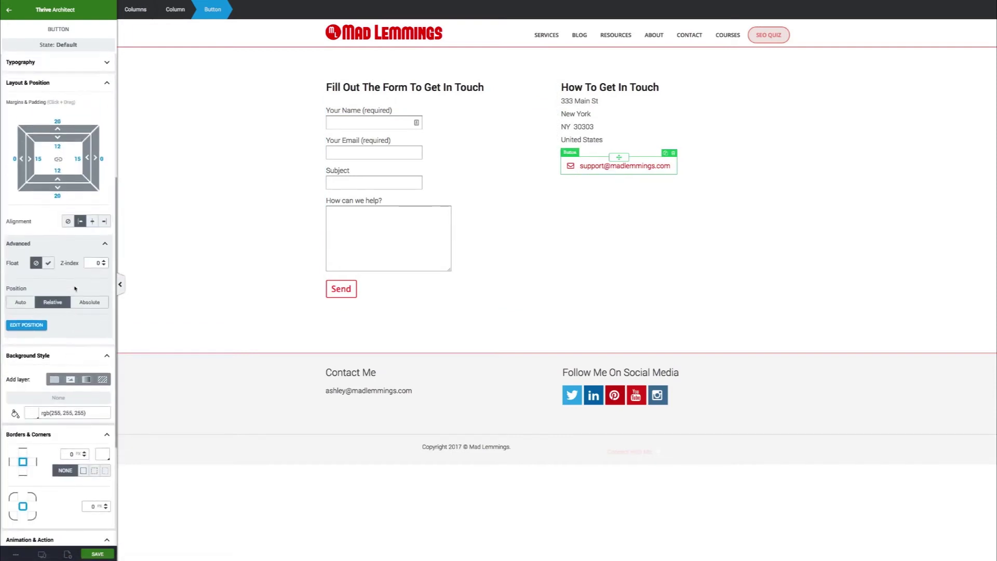
pyautogui.click(39, 211)
pyautogui.write('0')
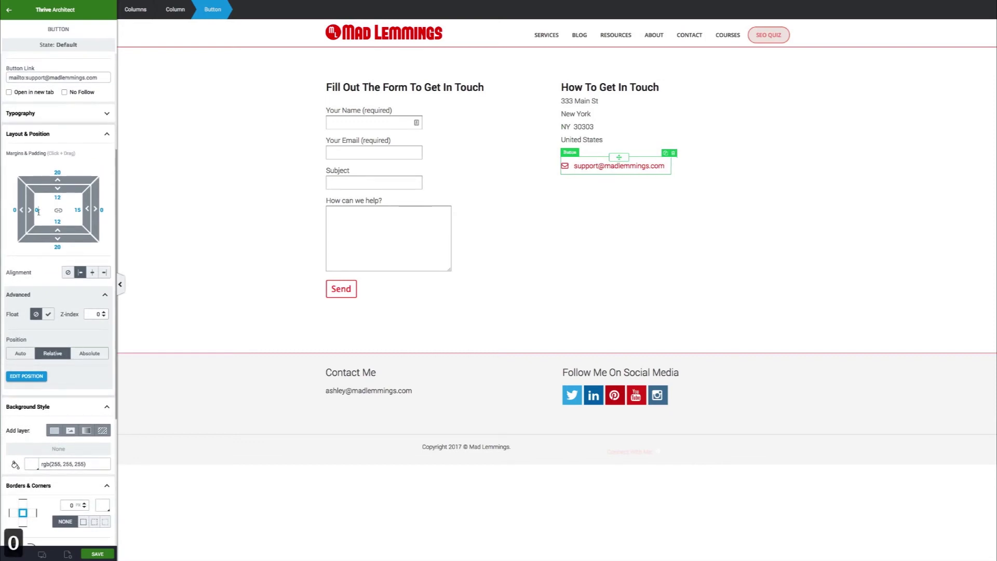
pyautogui.click(58, 172)
pyautogui.write('0')
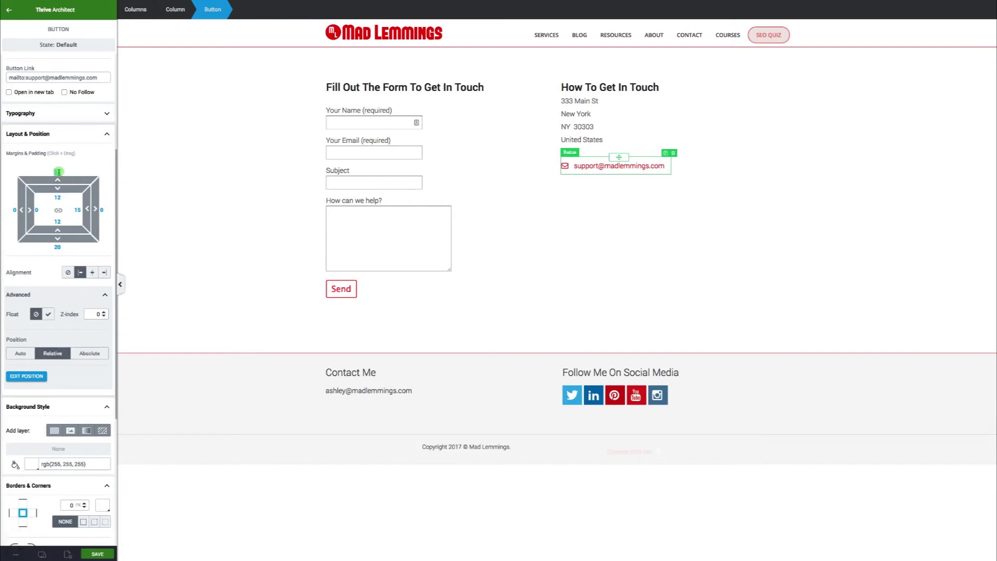
pyautogui.click(58, 197)
pyautogui.write('0')
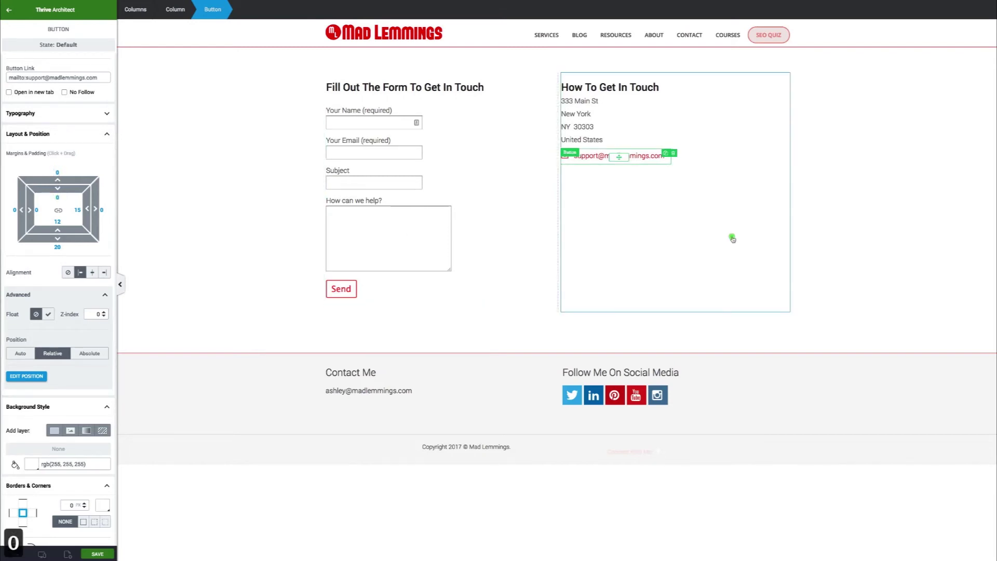
# Duplicate the support email button
pyautogui.click(543, 338)
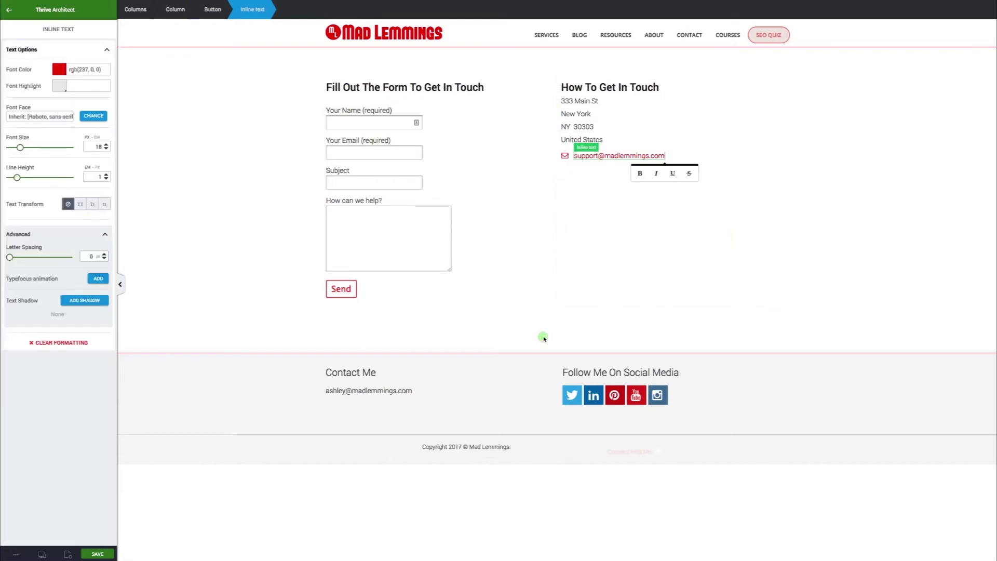
pyautogui.click(421, 318)
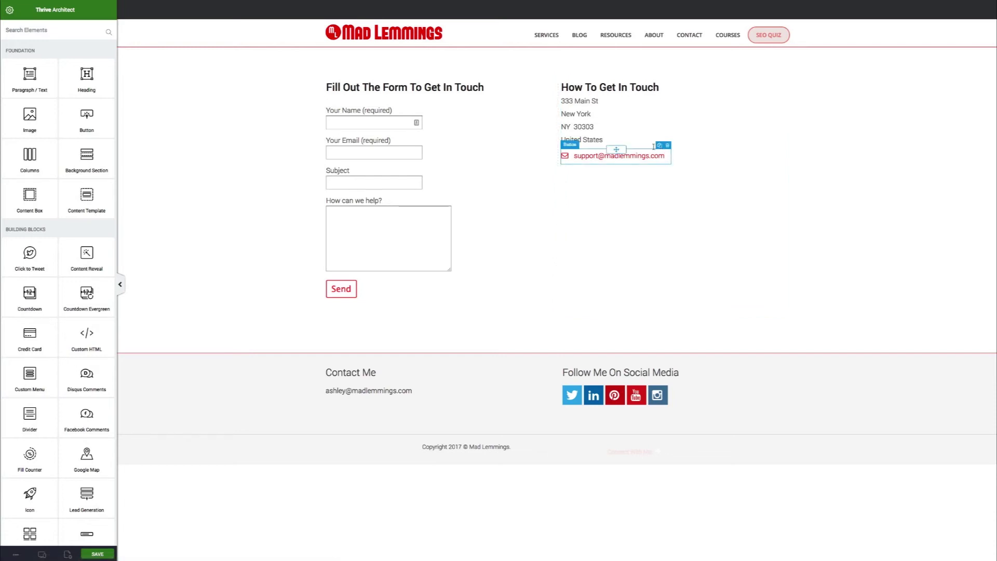
pyautogui.click(660, 147)
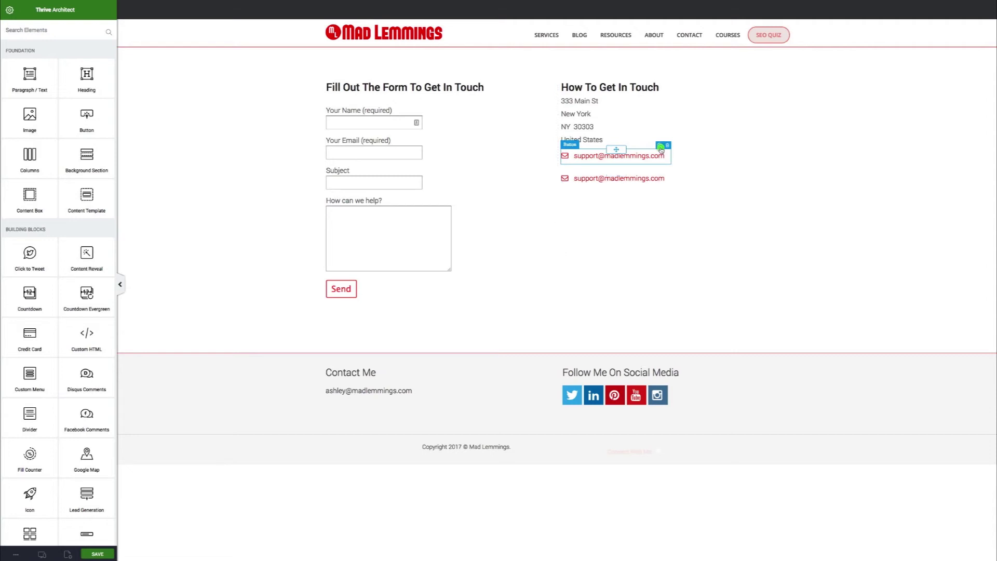
# Replace the copy's envelope icon with the phone icon found by searching 'phone'
pyautogui.click(565, 180)
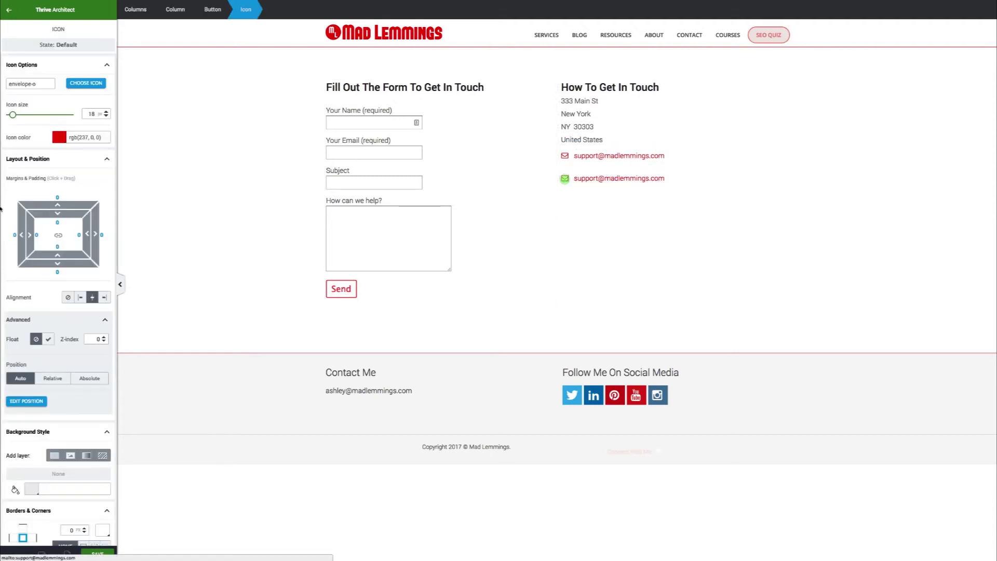
pyautogui.click(80, 84)
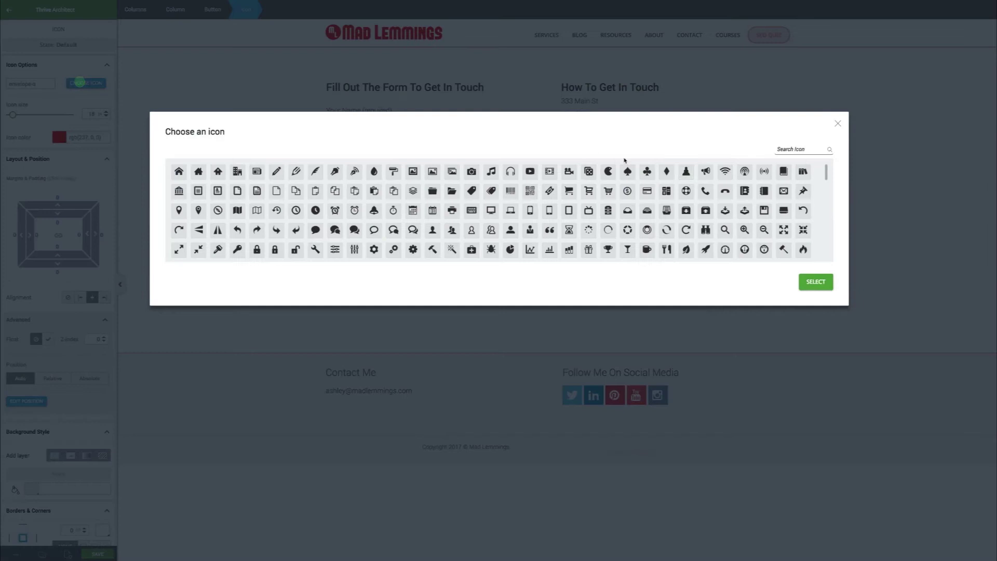
pyautogui.click(791, 150)
pyautogui.write('phone')
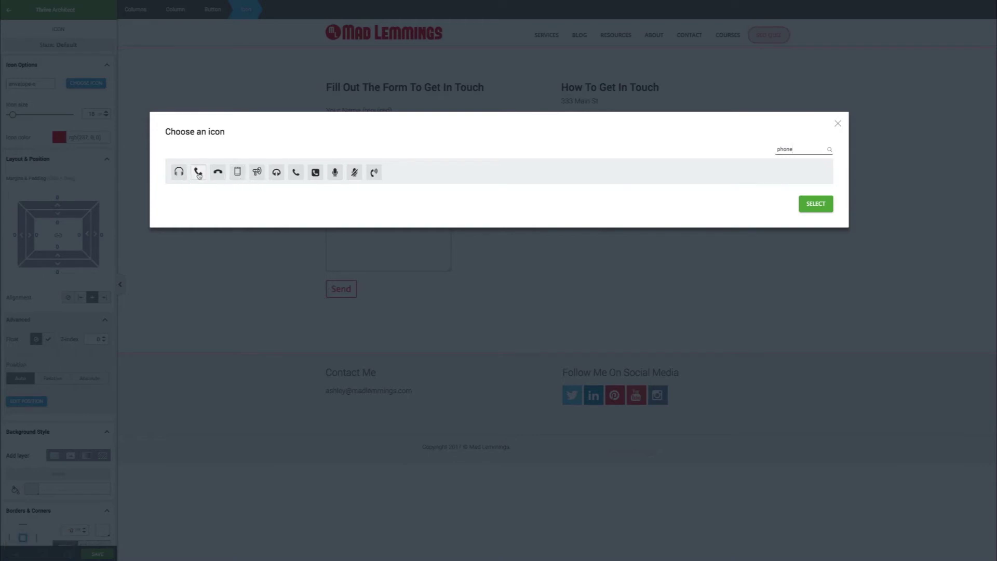
pyautogui.click(198, 173)
pyautogui.click(816, 204)
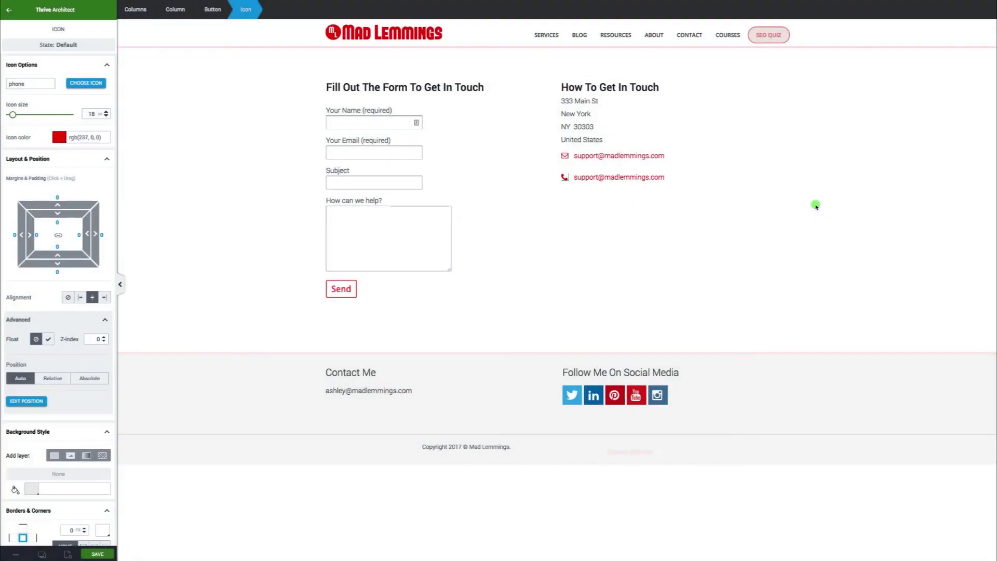
pyautogui.click(616, 176)
pyautogui.press('super+a')
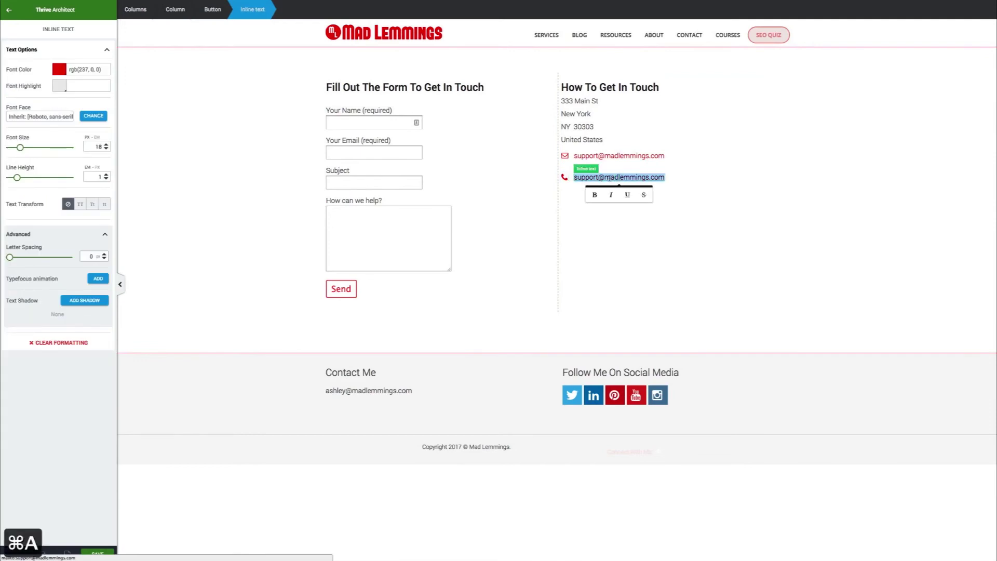
# Replace the second button's label with the phone number, spaced for readability
pyautogui.write('0444')
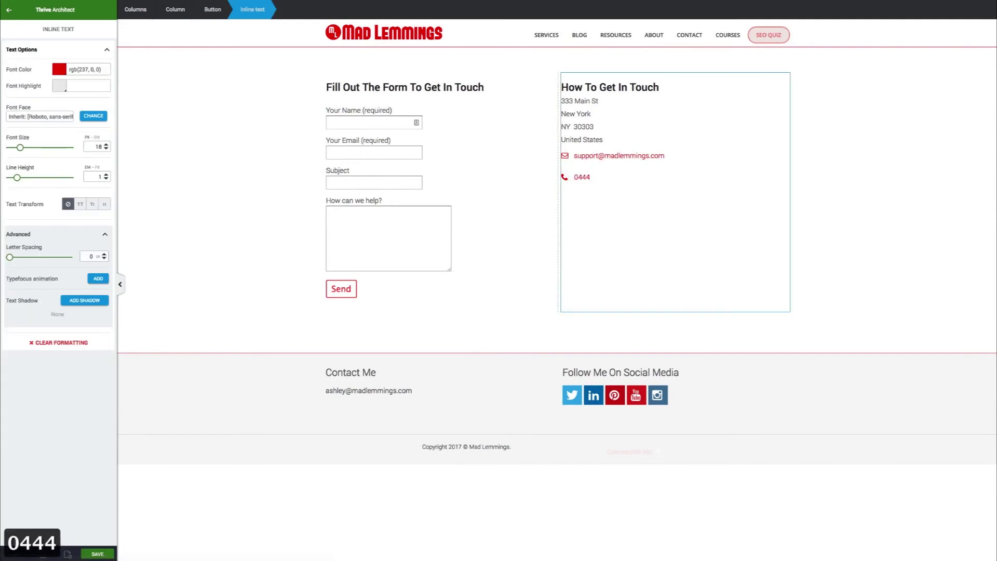
pyautogui.press('BackSpace')
pyautogui.write(' 555')
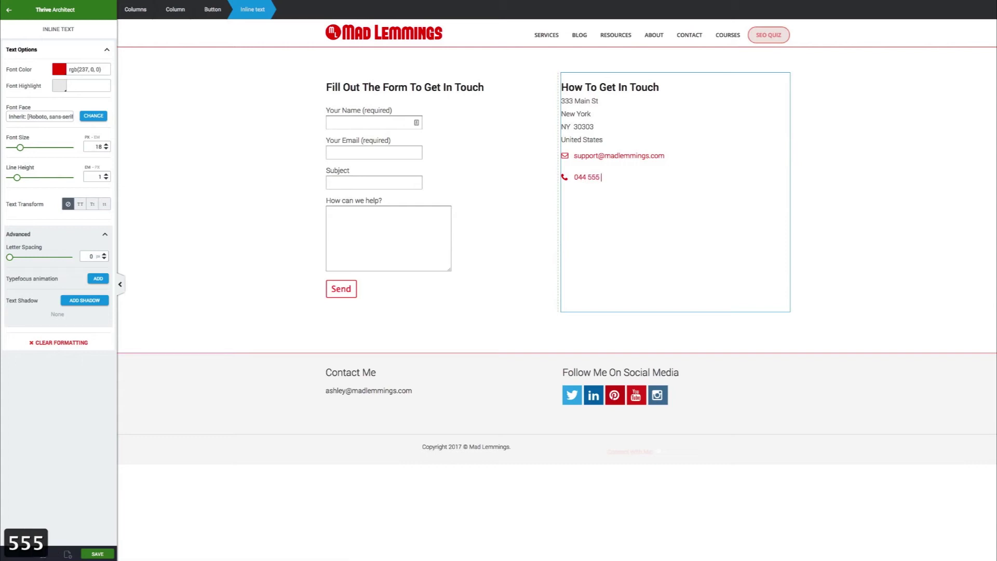
pyautogui.write('1212')
pyautogui.click(617, 177)
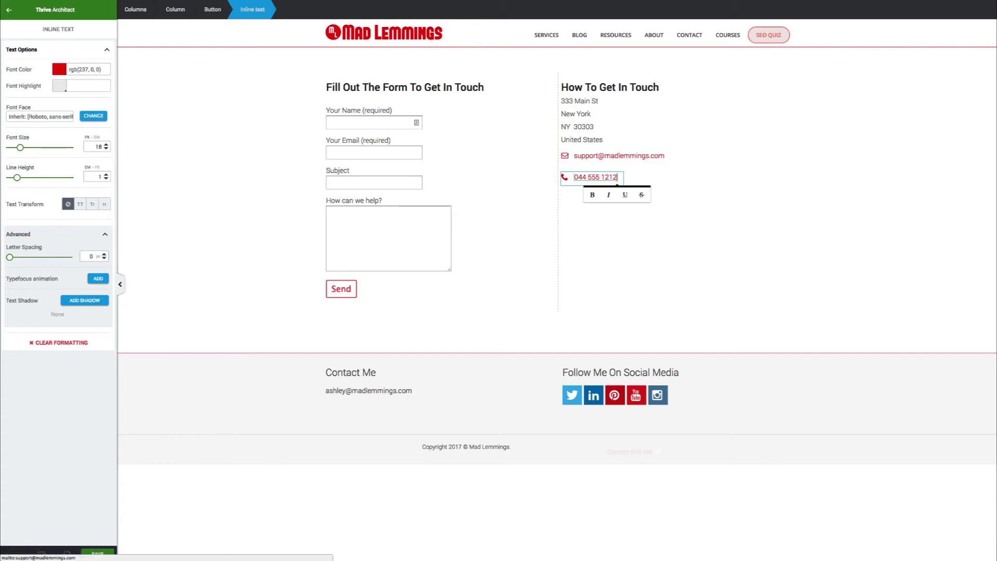
pyautogui.click(565, 178)
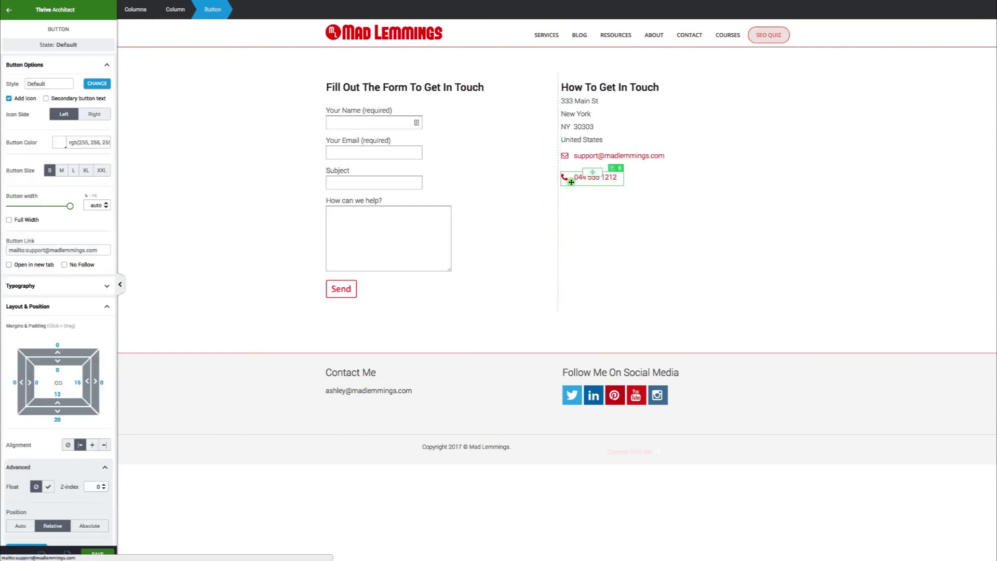
# Change the phone button's link to a tel: link for the phone number
pyautogui.moveTo(104, 250); pyautogui.dragTo(5, 250)
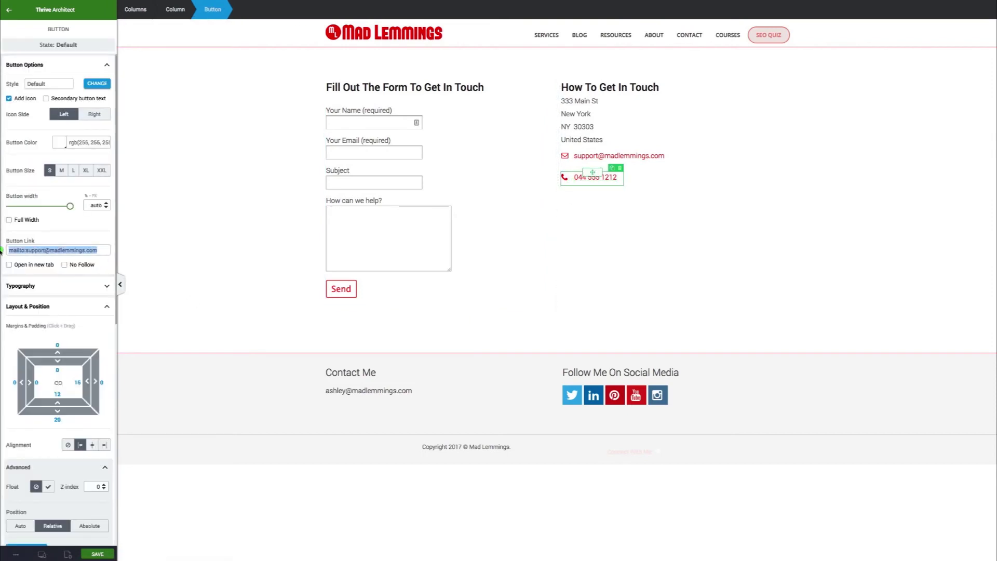
pyautogui.write('tel:')
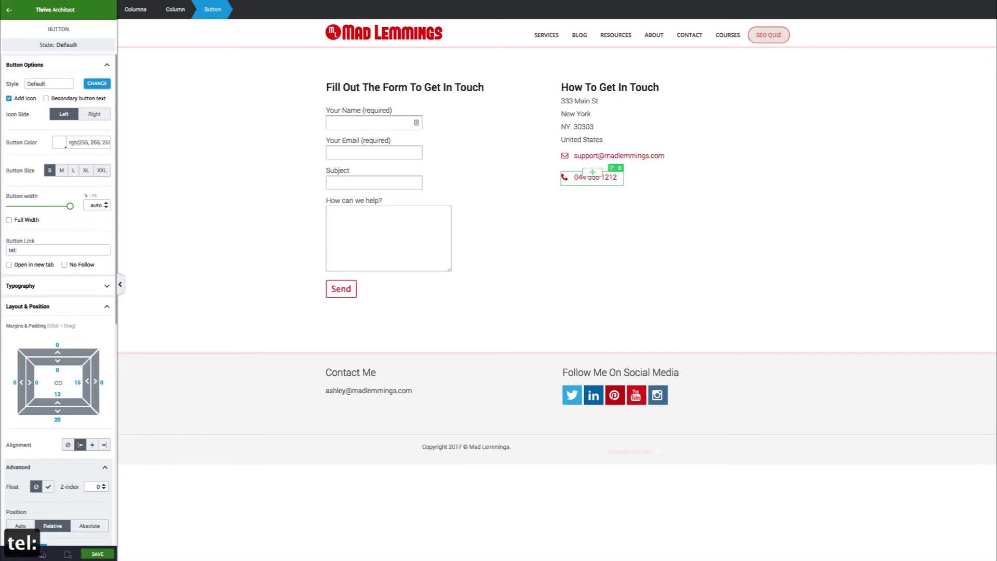
pyautogui.write('044')
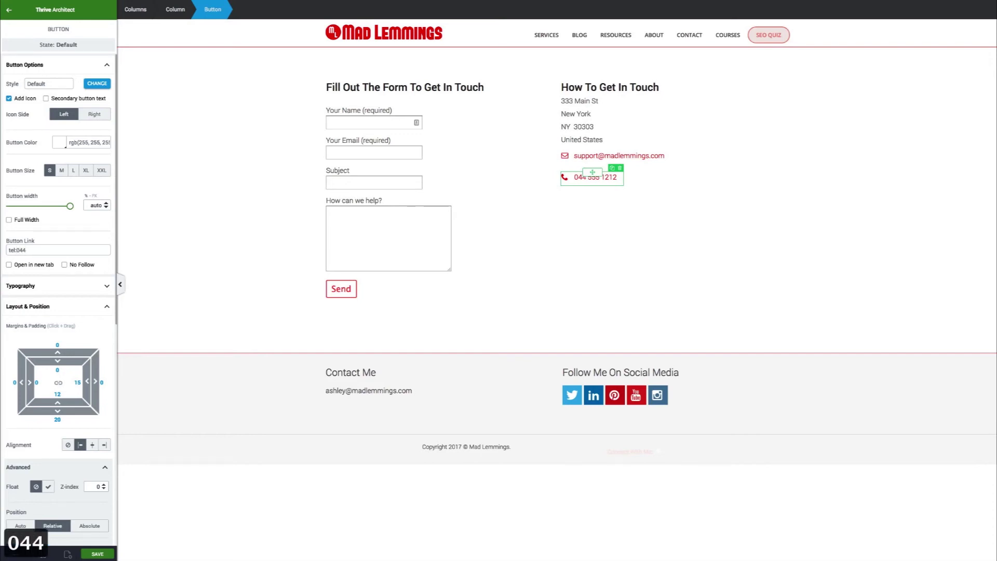
pyautogui.write('5551212')
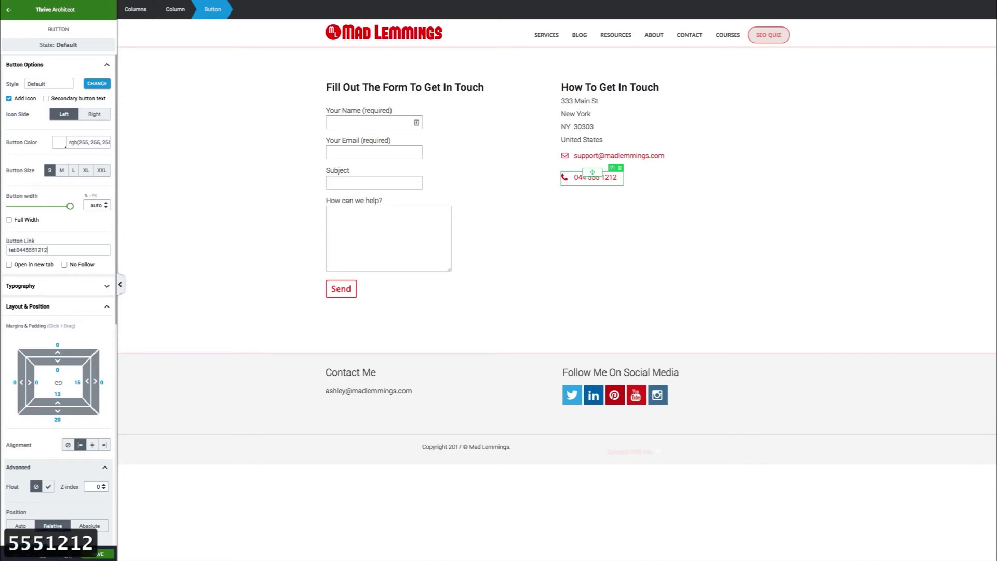
pyautogui.click(212, 284)
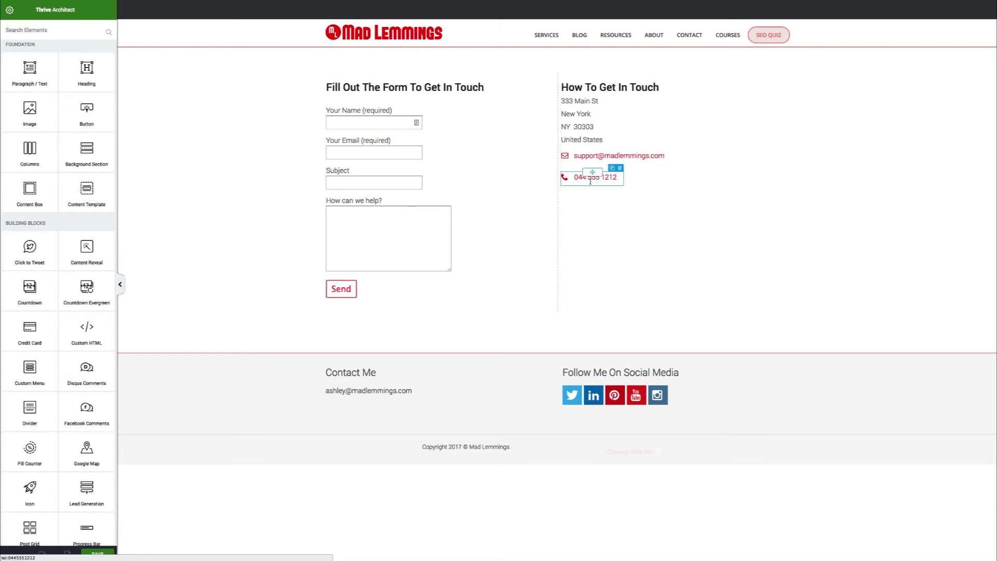
# Set the support email button's bottom margin to 0 so the phone line sits directly beneath
pyautogui.click(590, 180)
pyautogui.tripleClick(570, 185)
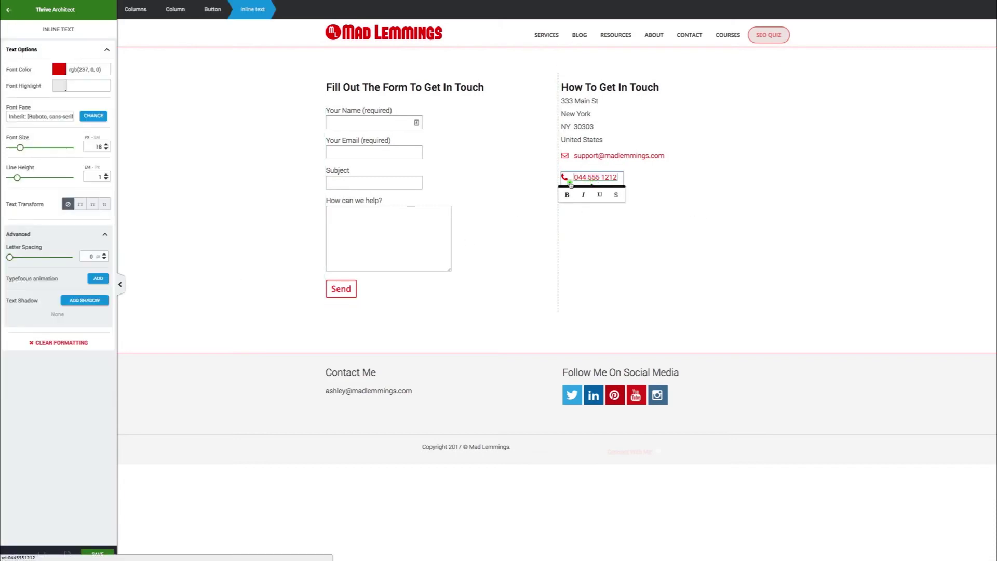
pyautogui.click(571, 186)
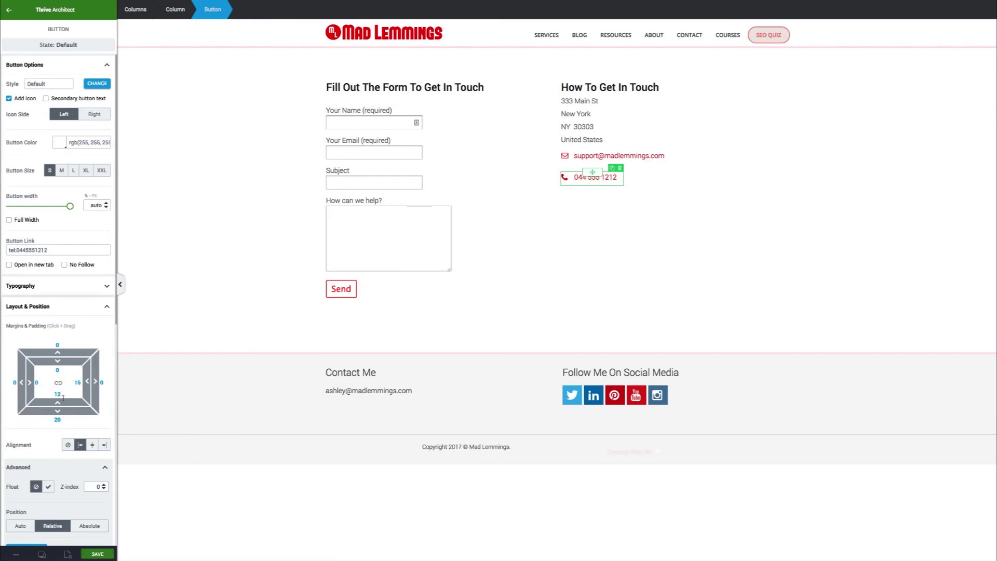
pyautogui.click(575, 162)
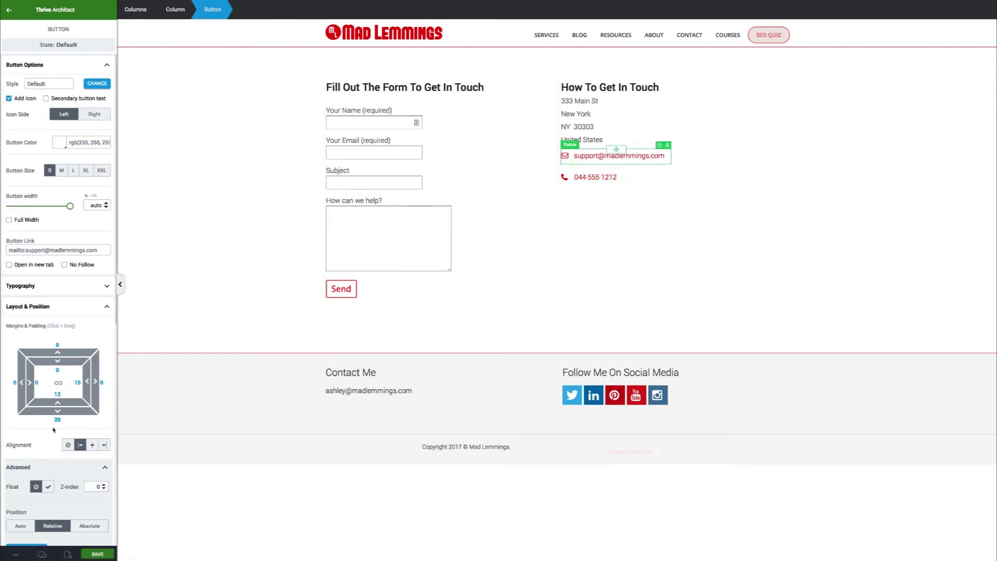
pyautogui.click(58, 418)
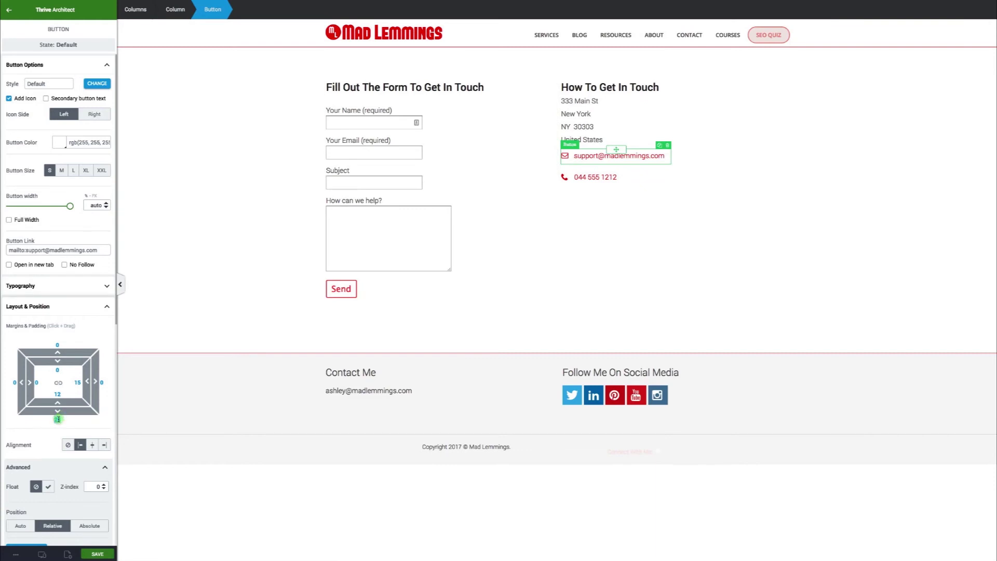
pyautogui.write('0')
pyautogui.click(734, 297)
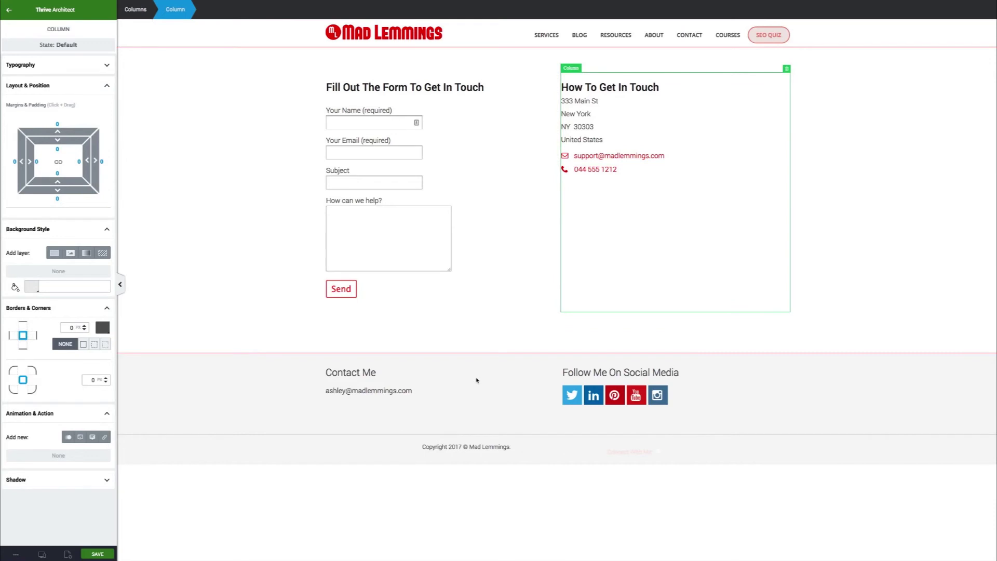
# Tighten the four address lines to a 0.95 line height
pyautogui.click(603, 128)
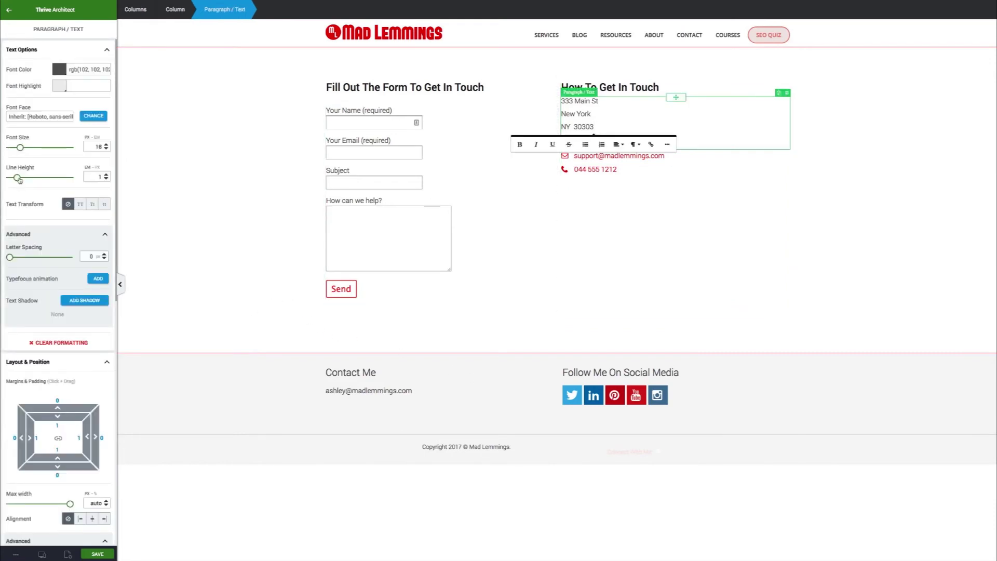
pyautogui.moveTo(19, 179); pyautogui.dragTo(13, 182)
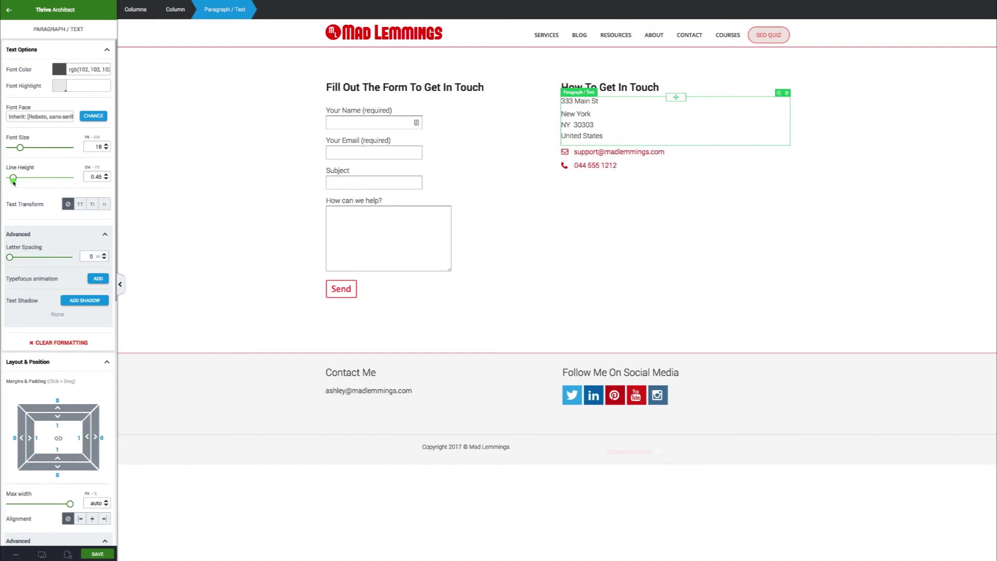
pyautogui.click(617, 119)
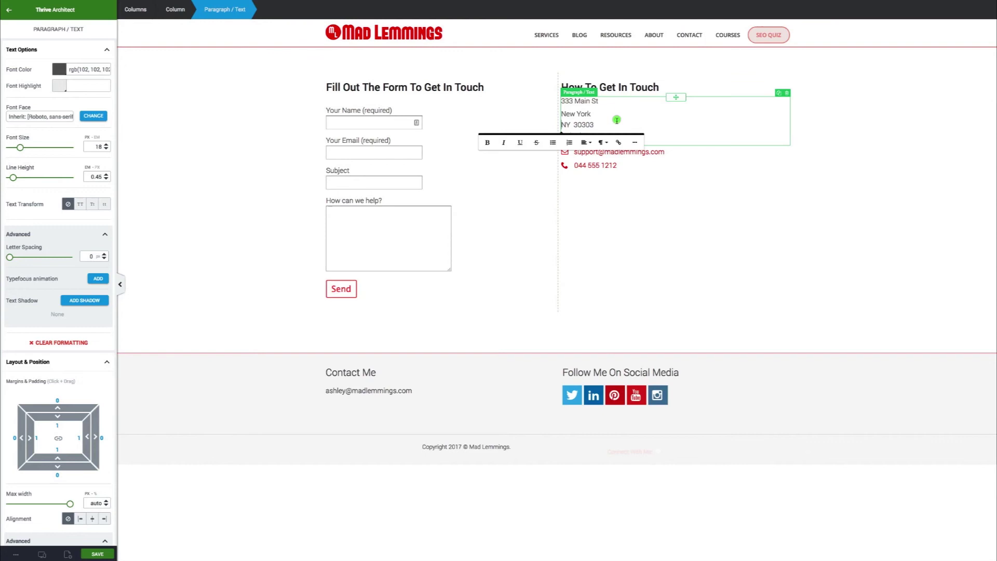
pyautogui.press('super+a')
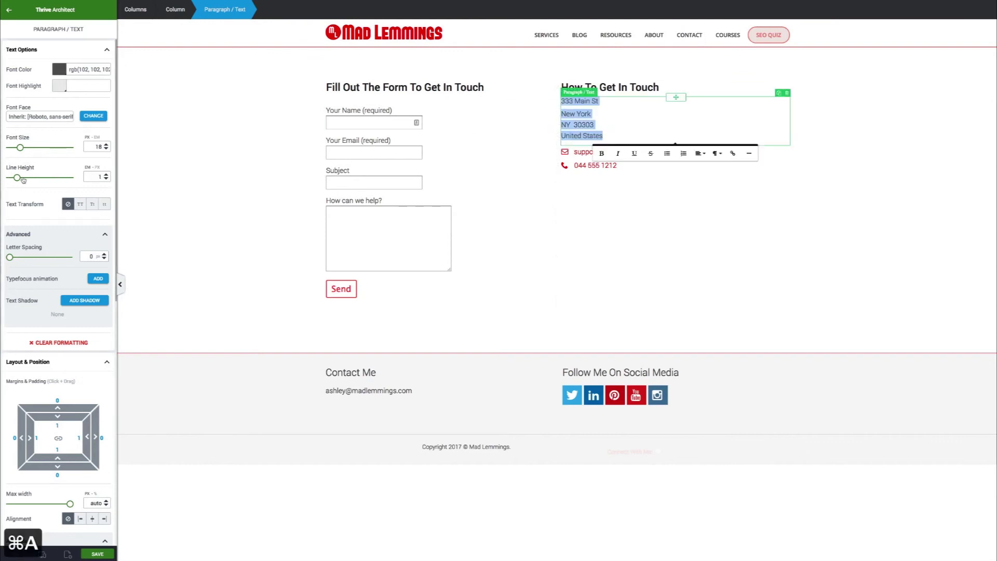
pyautogui.moveTo(17, 178); pyautogui.dragTo(16, 179)
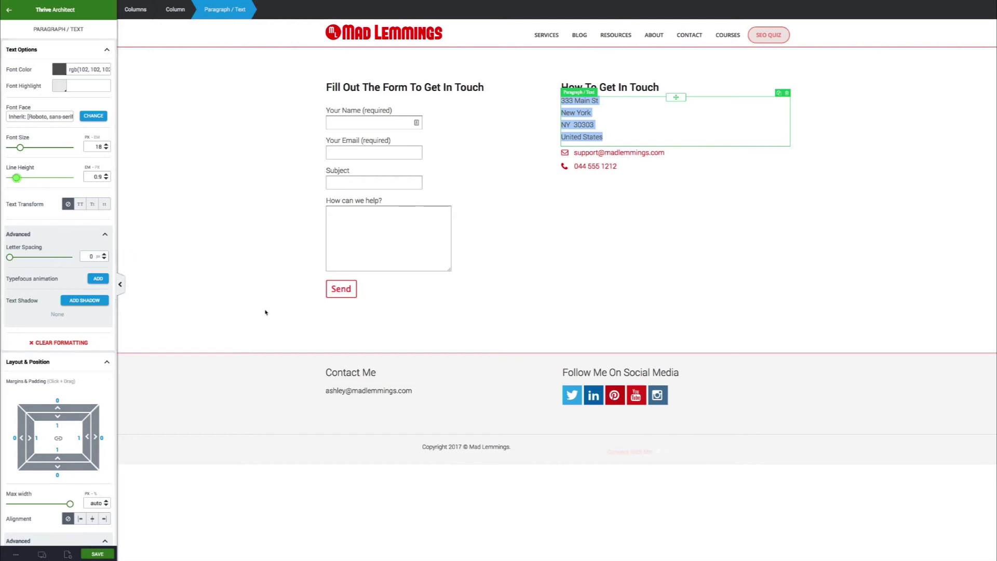
pyautogui.click(265, 311)
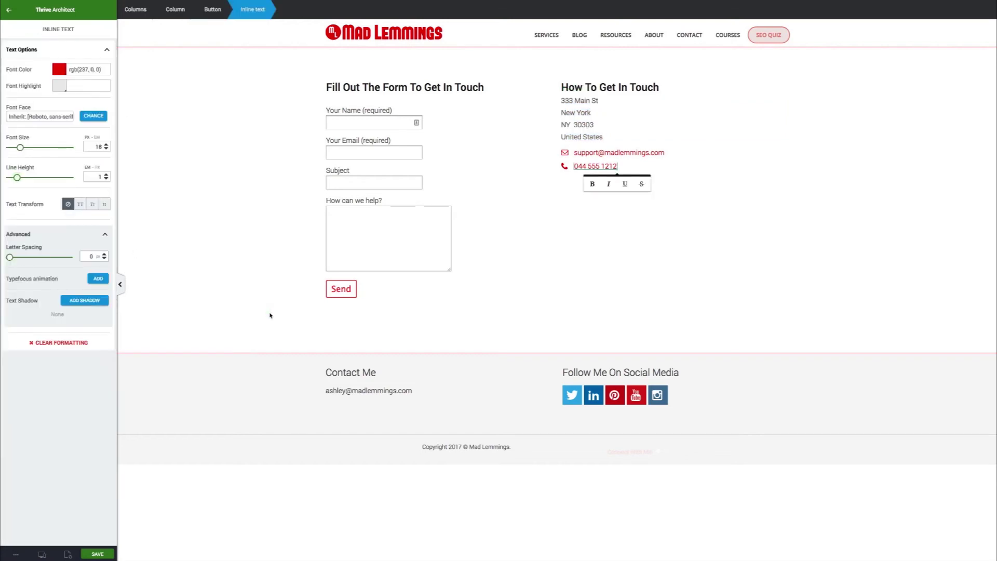
# Give the address paragraph a 7 px bottom margin
pyautogui.click(622, 121)
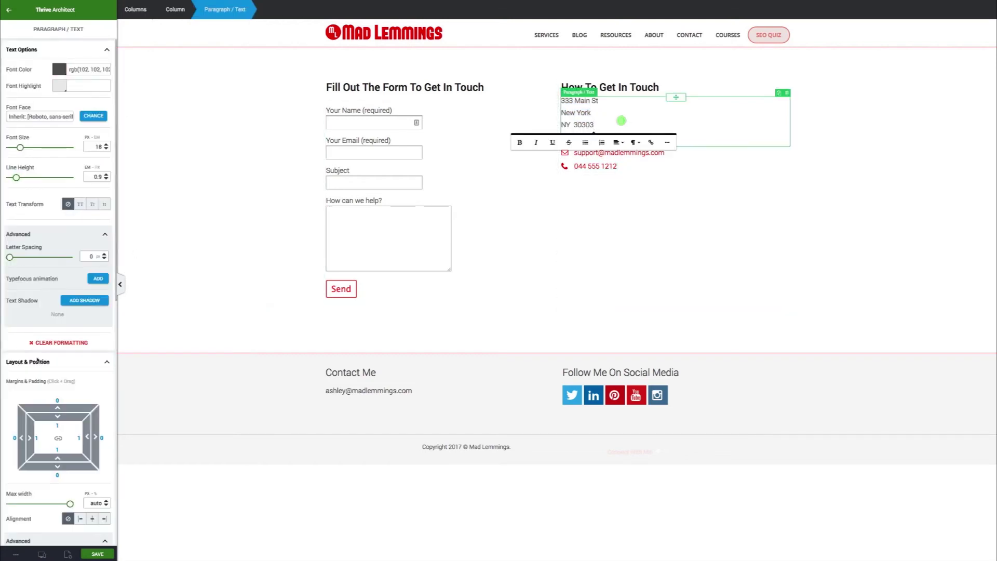
pyautogui.click(60, 399)
pyautogui.moveTo(60, 475); pyautogui.dragTo(65, 477)
pyautogui.click(611, 173)
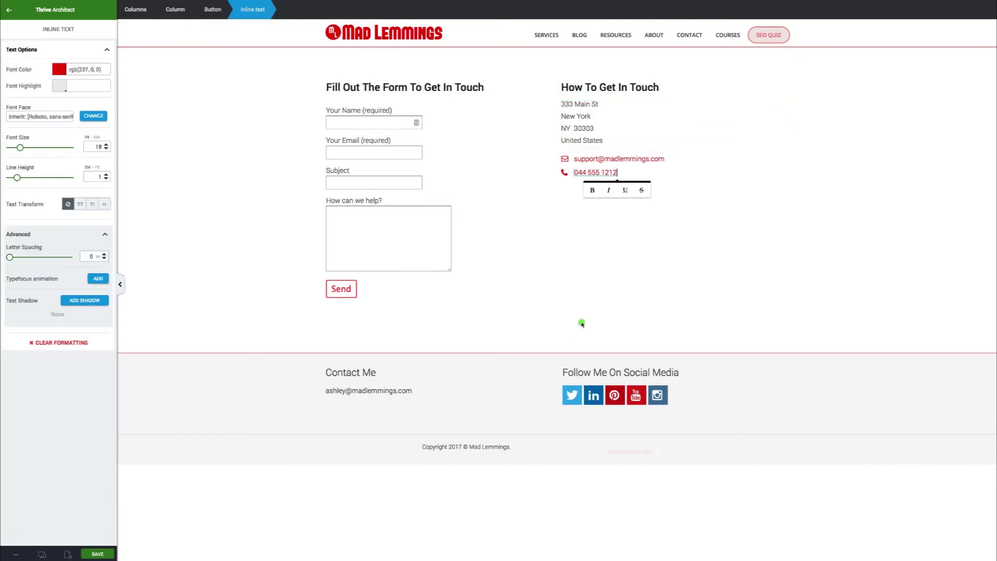
pyautogui.click(544, 324)
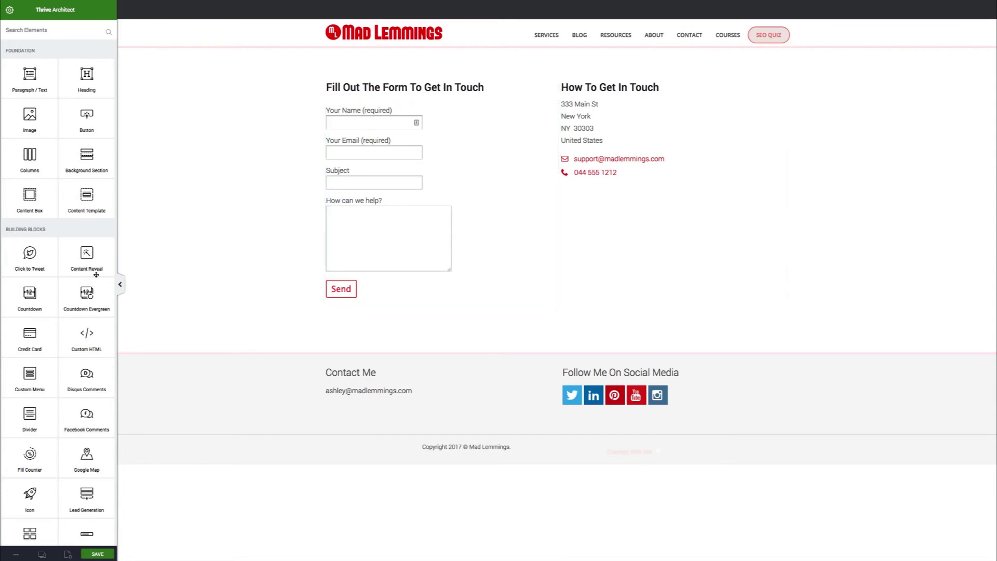
# Search the elements for 'map' and place a Google Map element below the contact form
pyautogui.scroll(-6, 68, 282)
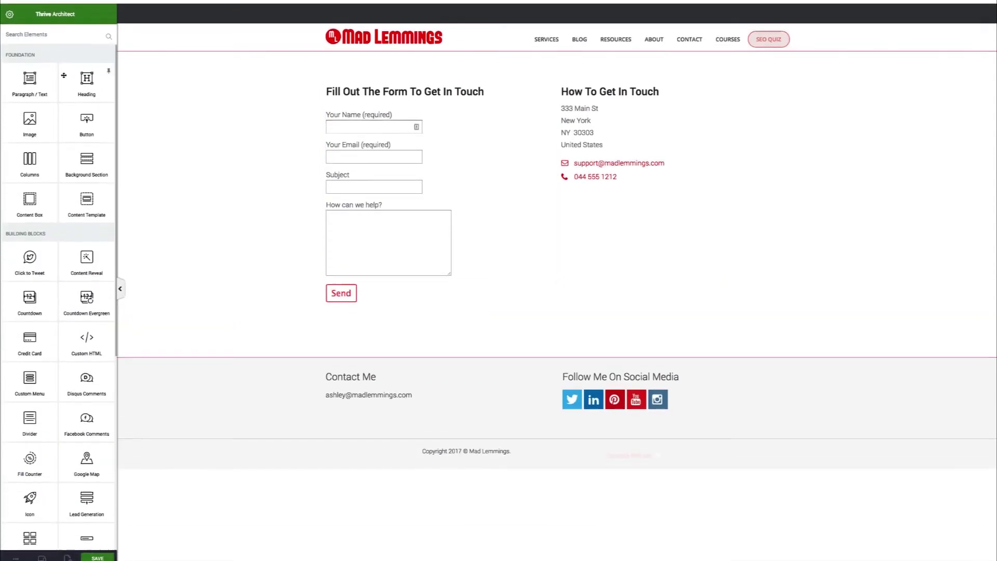
pyautogui.click(56, 32)
pyautogui.write('mao')
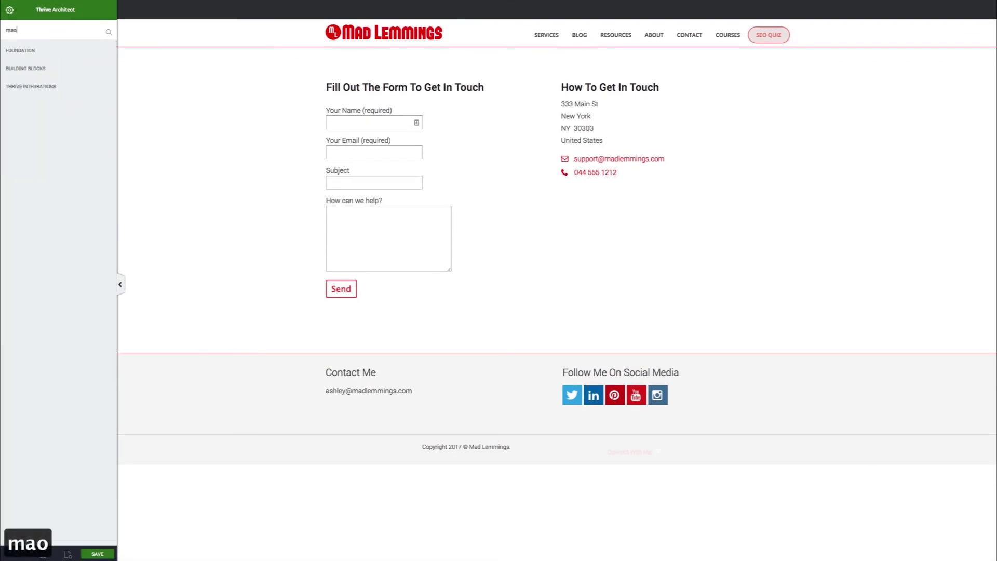
pyautogui.press('BackSpace')
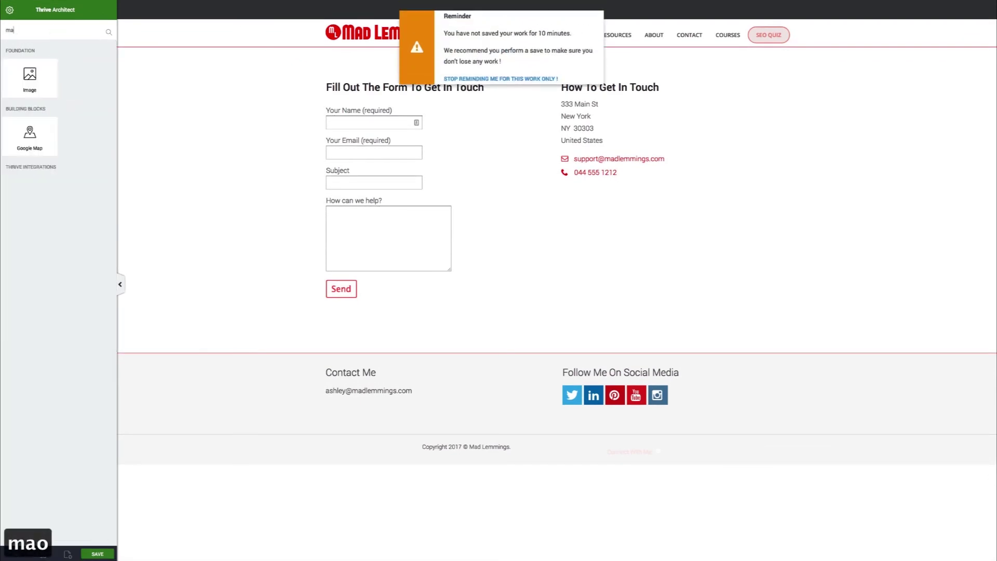
pyautogui.write('p')
pyautogui.moveTo(29, 94); pyautogui.dragTo(624, 214)
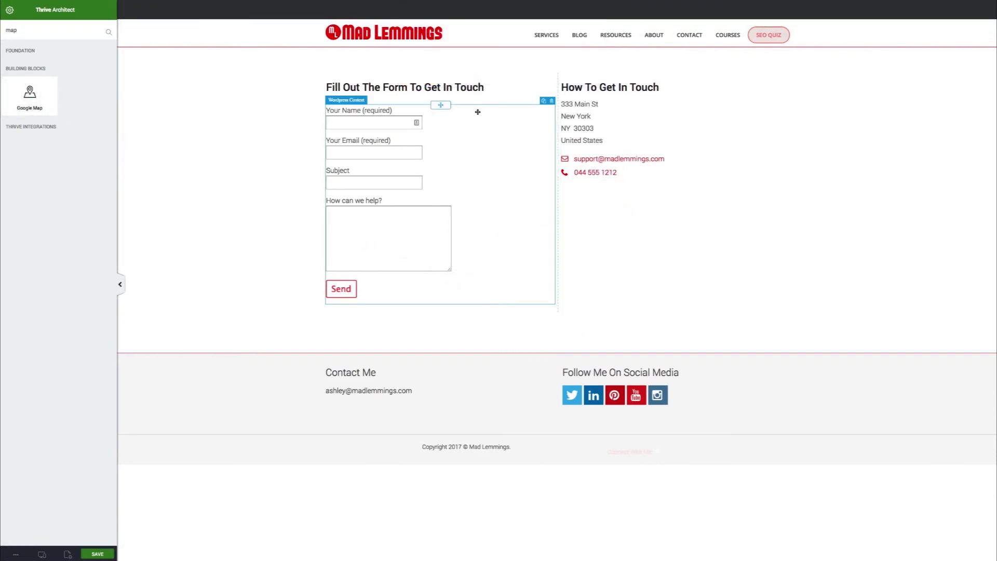
pyautogui.moveTo(30, 93); pyautogui.dragTo(563, 326)
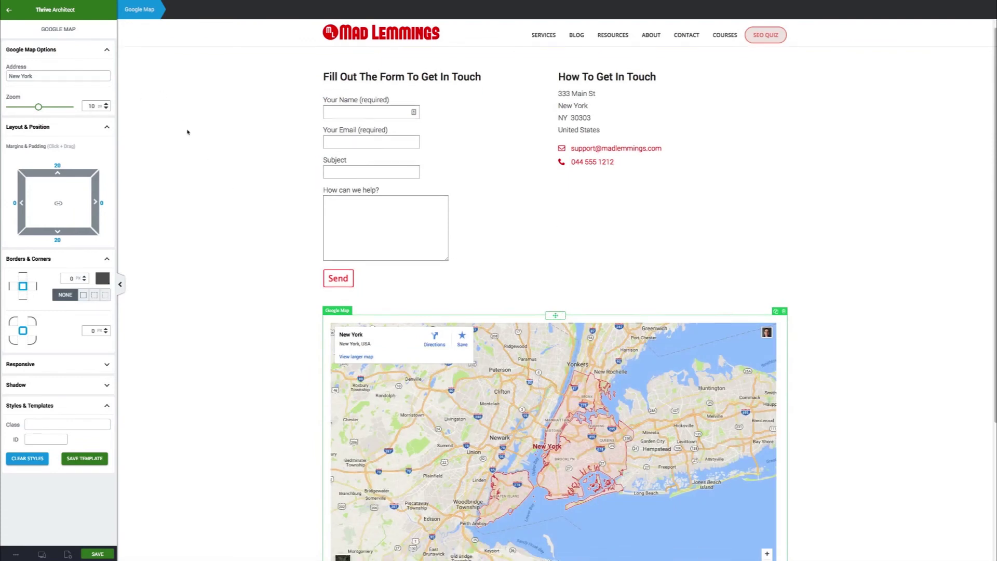
# Set the map's zoom to 13 and change its address to the New York street location
pyautogui.scroll(-1, 188, 132)
pyautogui.scroll(3, 187, 132)
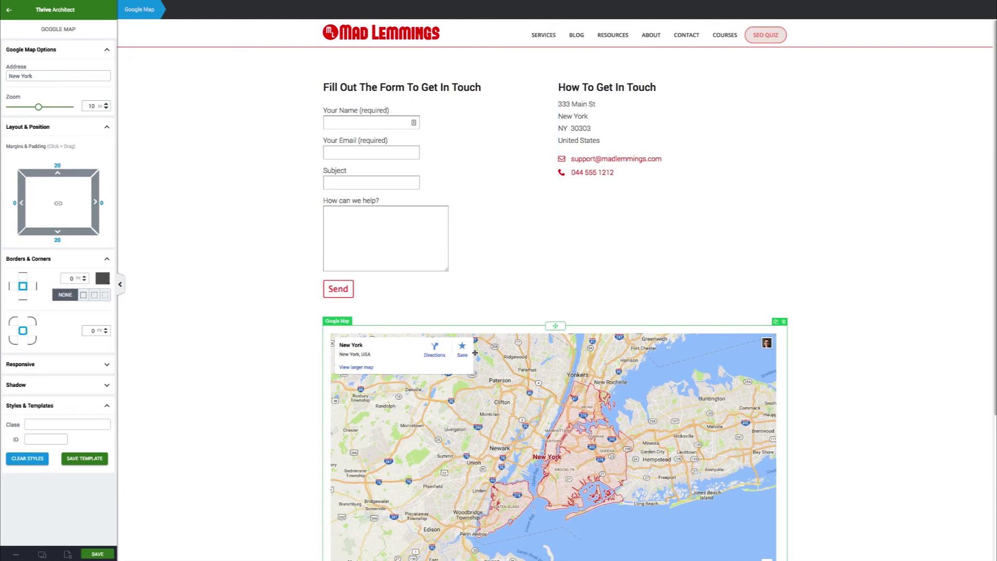
pyautogui.moveTo(39, 107); pyautogui.dragTo(48, 108)
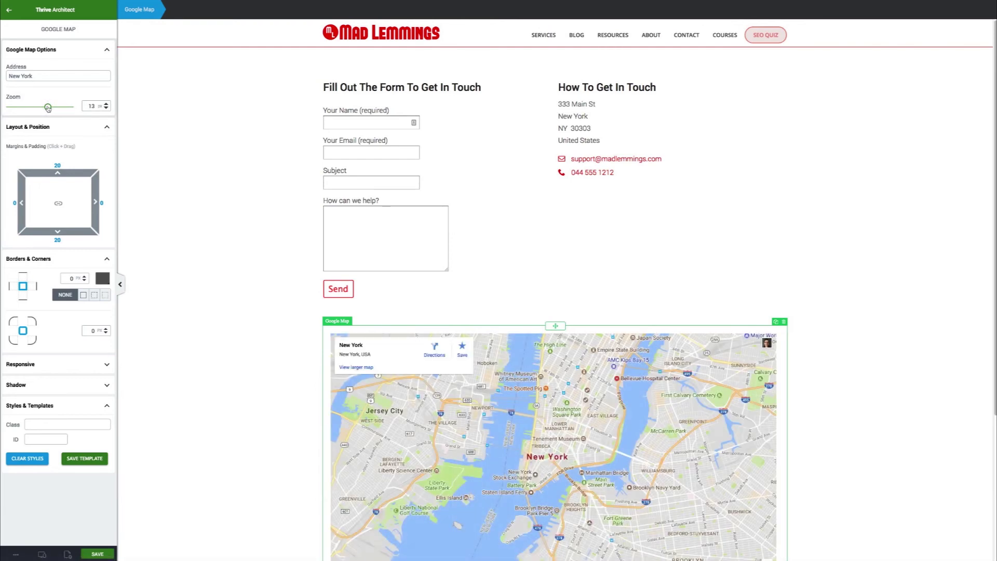
pyautogui.click(10, 77)
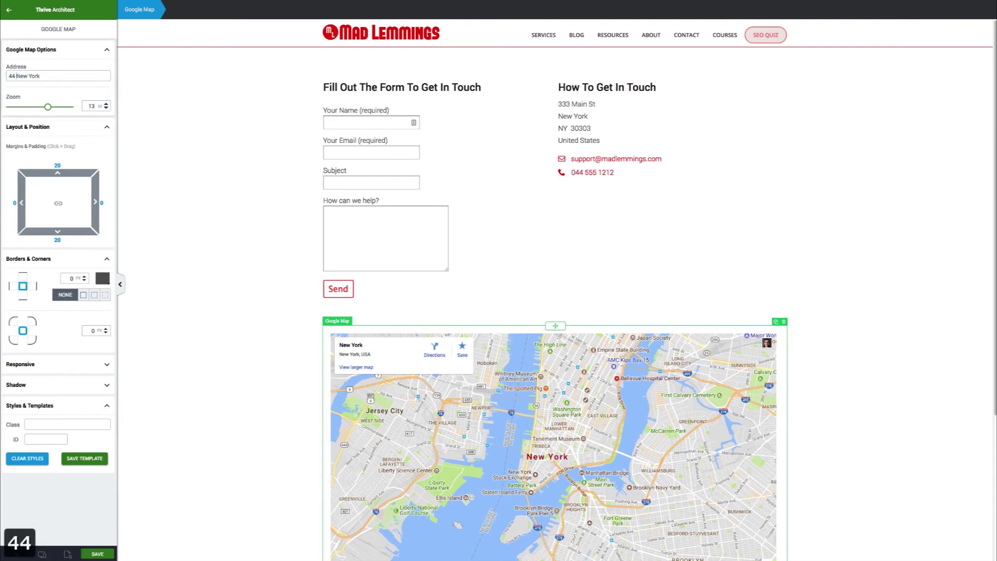
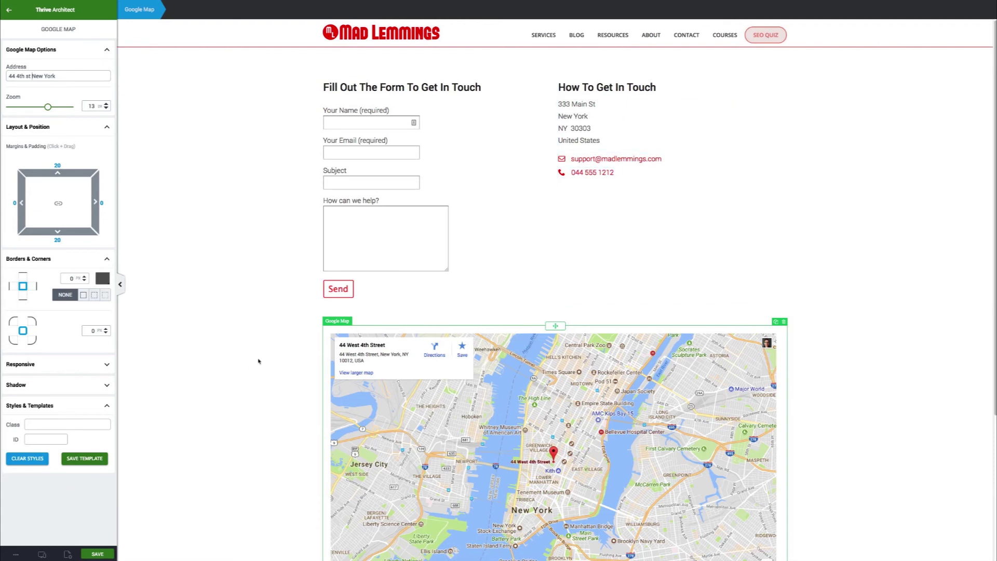
pyautogui.scroll(-3, 303, 348)
pyautogui.scroll(3, 302, 346)
# Add a background section above the form, stretched to full screen width with 130 minimum height
pyautogui.click(313, 370)
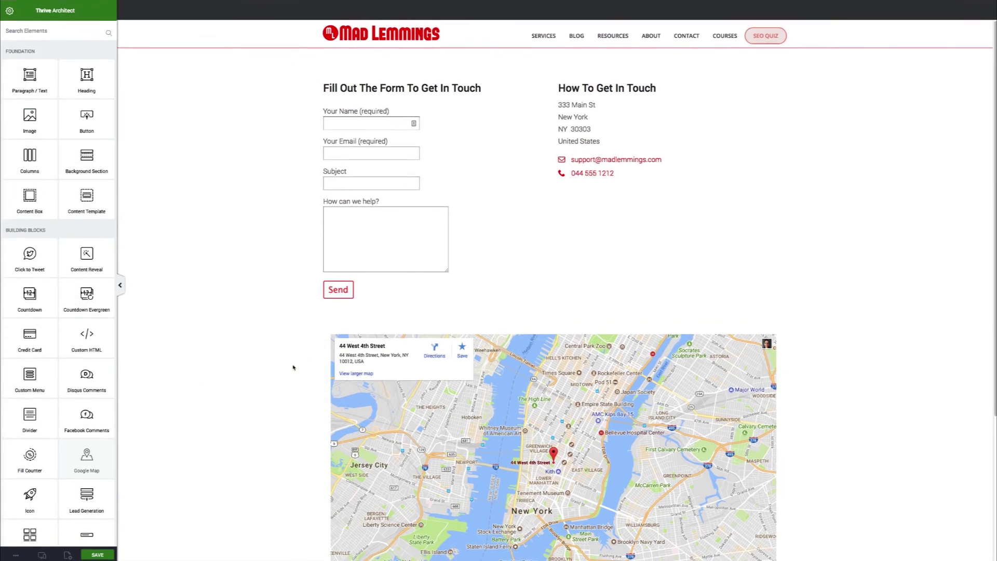
pyautogui.scroll(-1, 52, 140)
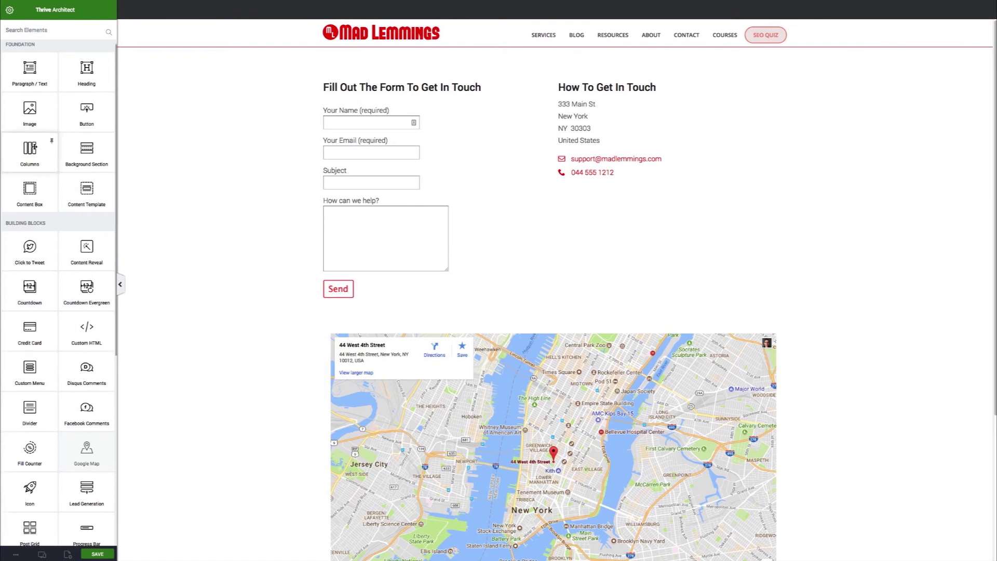
pyautogui.scroll(-3, 46, 154)
pyautogui.scroll(3, 46, 155)
pyautogui.moveTo(110, 150); pyautogui.dragTo(379, 61)
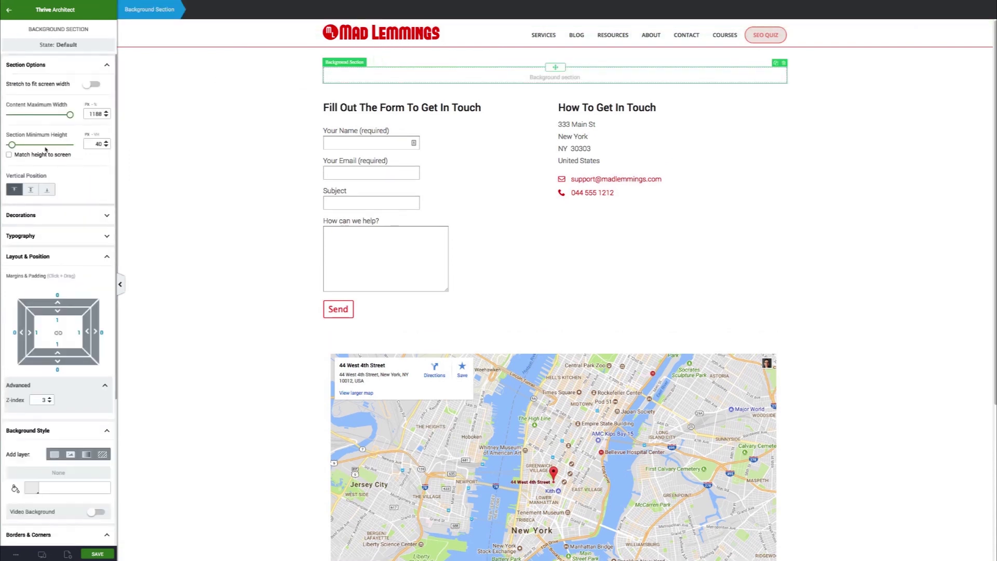
pyautogui.click(95, 85)
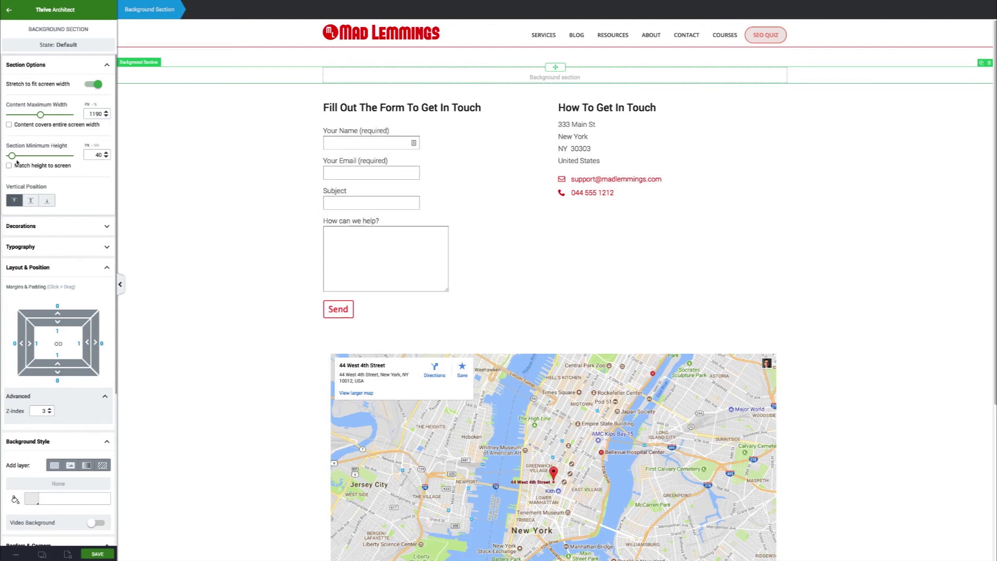
pyautogui.moveTo(12, 156); pyautogui.dragTo(17, 156)
# Give the section a solid red background and a top margin of 15
pyautogui.scroll(-4, 34, 189)
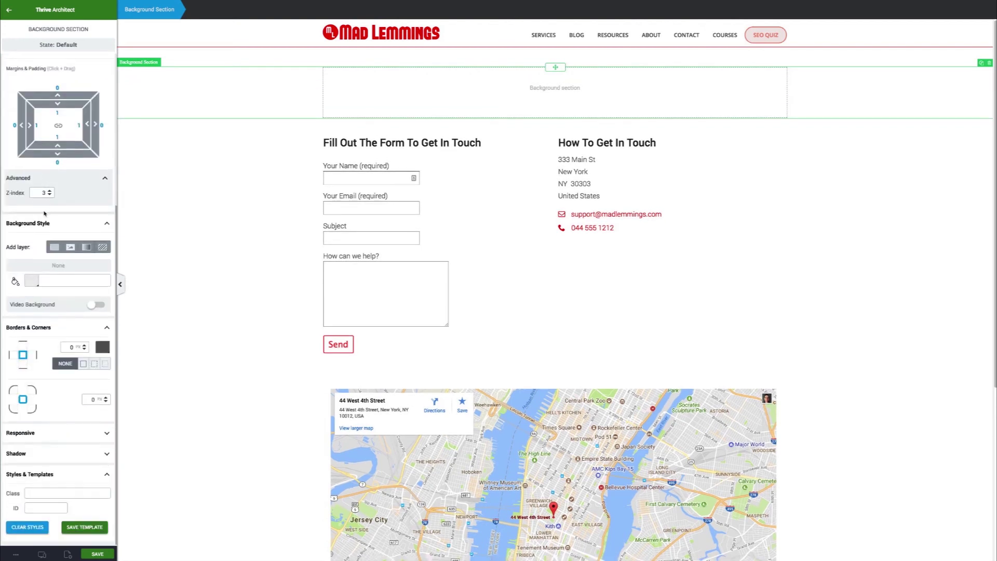
pyautogui.click(55, 247)
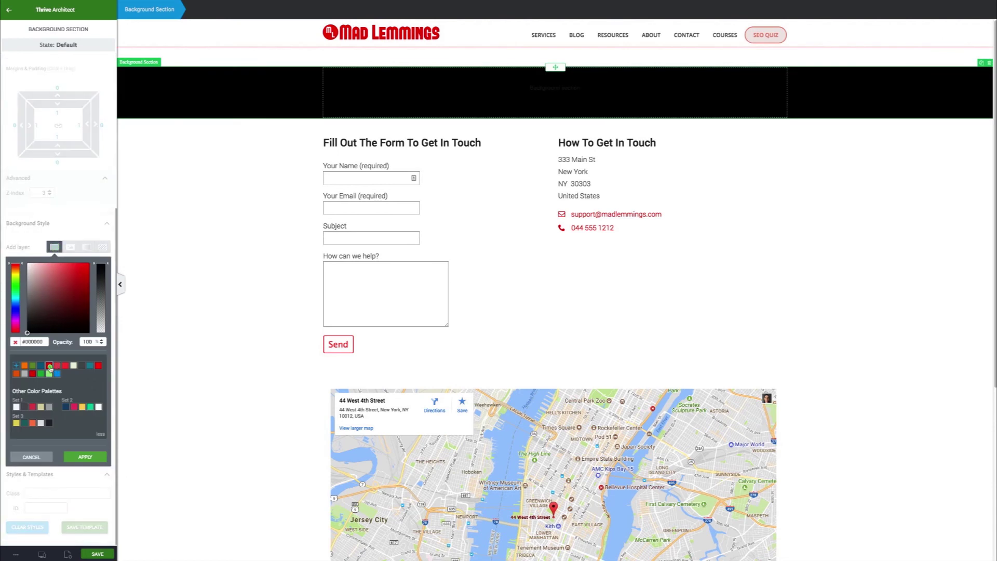
pyautogui.click(49, 366)
pyautogui.click(87, 463)
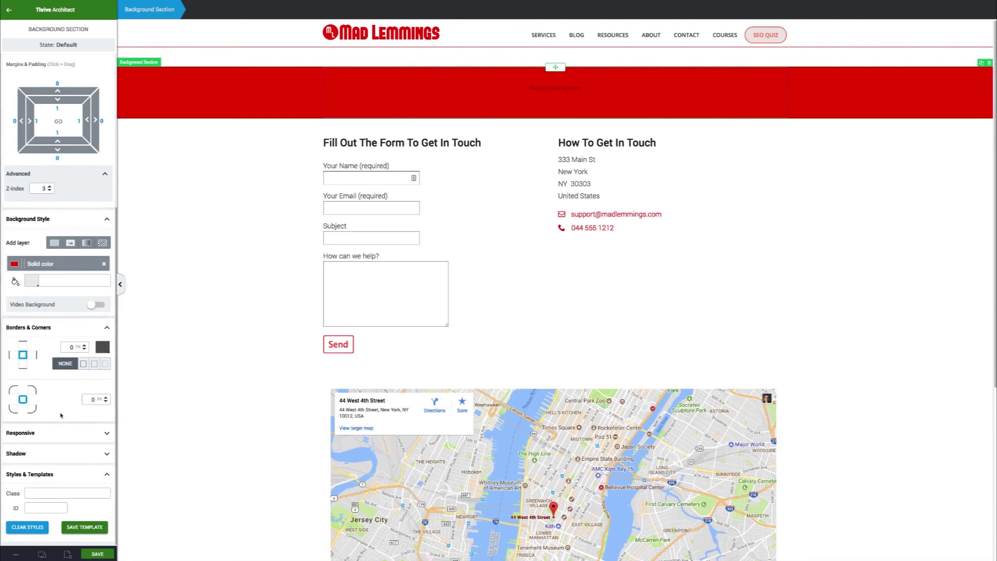
pyautogui.scroll(4, 64, 417)
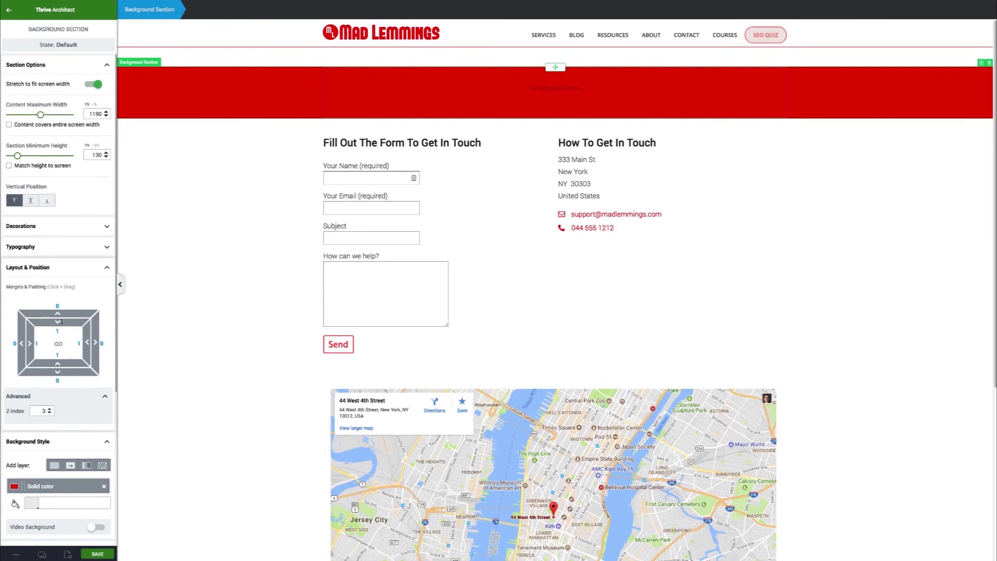
pyautogui.moveTo(60, 317); pyautogui.dragTo(59, 364)
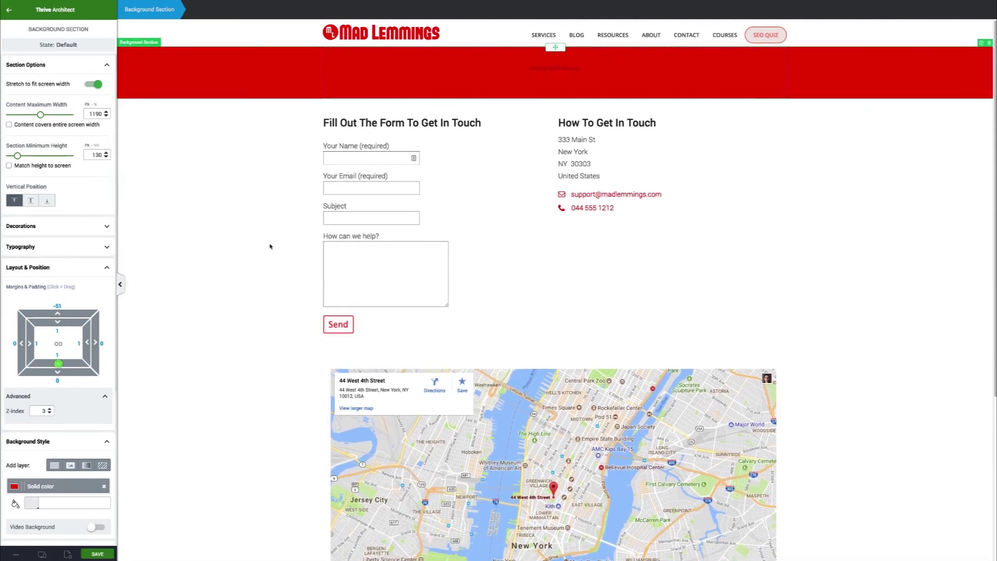
pyautogui.click(204, 208)
# Add a centred white Heading 1 text block to the red section with a 45 px top margin
pyautogui.moveTo(52, 74); pyautogui.dragTo(630, 85)
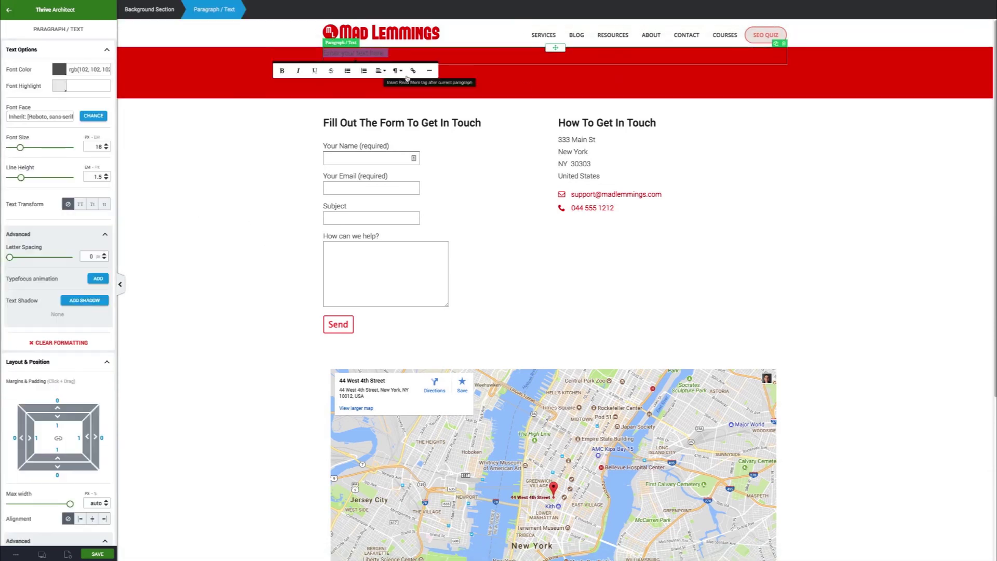
pyautogui.click(397, 70)
pyautogui.click(417, 110)
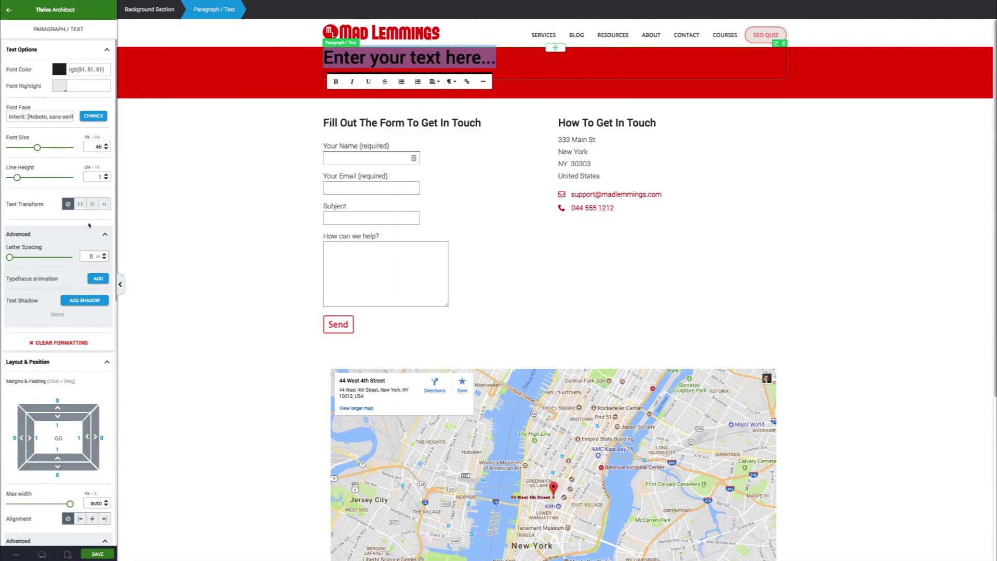
pyautogui.click(435, 82)
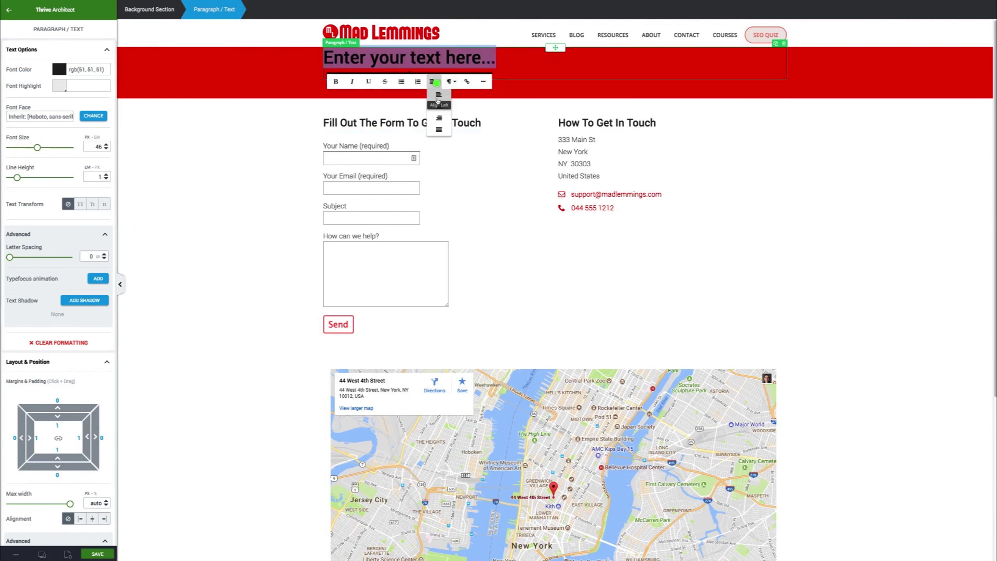
pyautogui.click(431, 107)
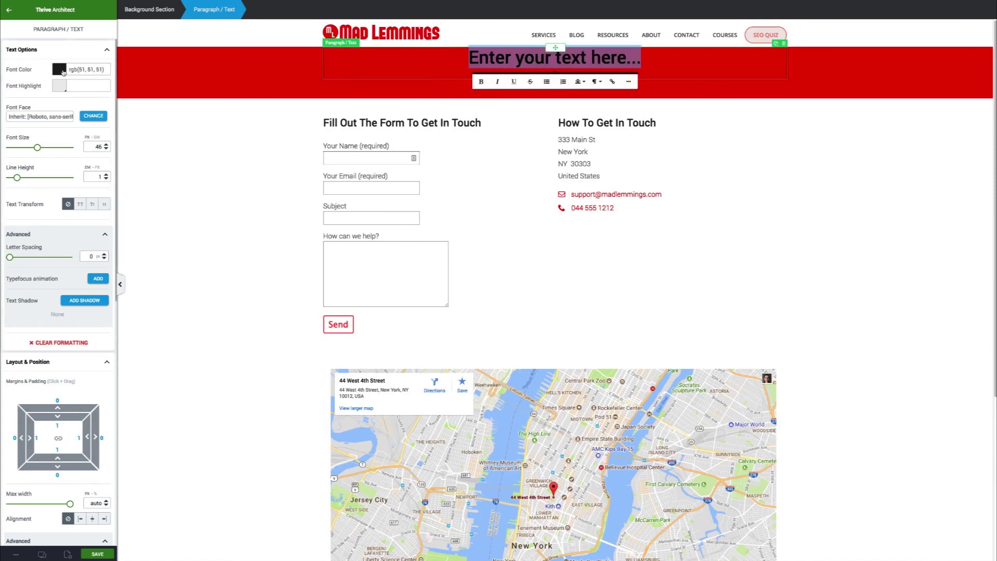
pyautogui.click(60, 70)
pyautogui.moveTo(28, 141); pyautogui.dragTo(27, 84)
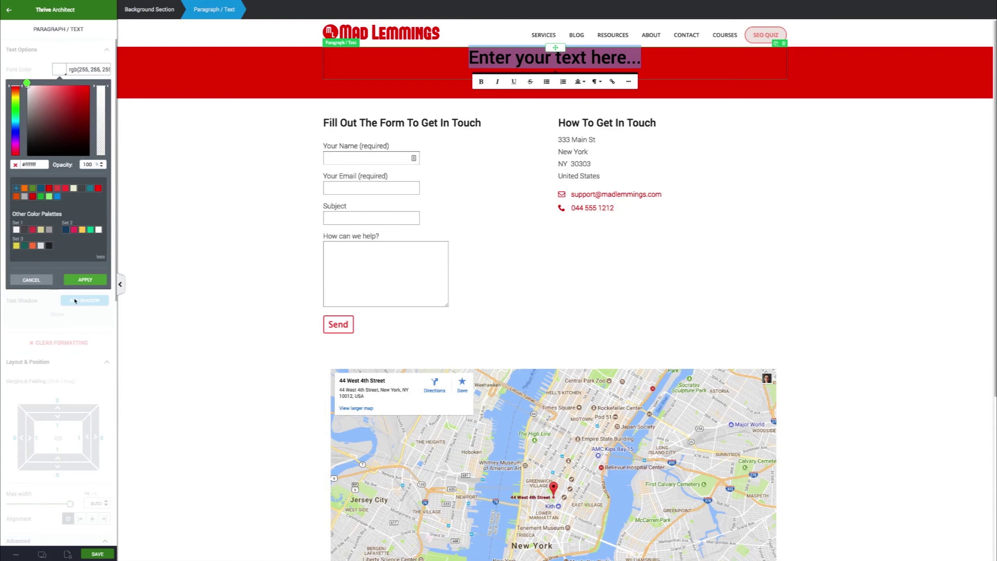
pyautogui.click(89, 279)
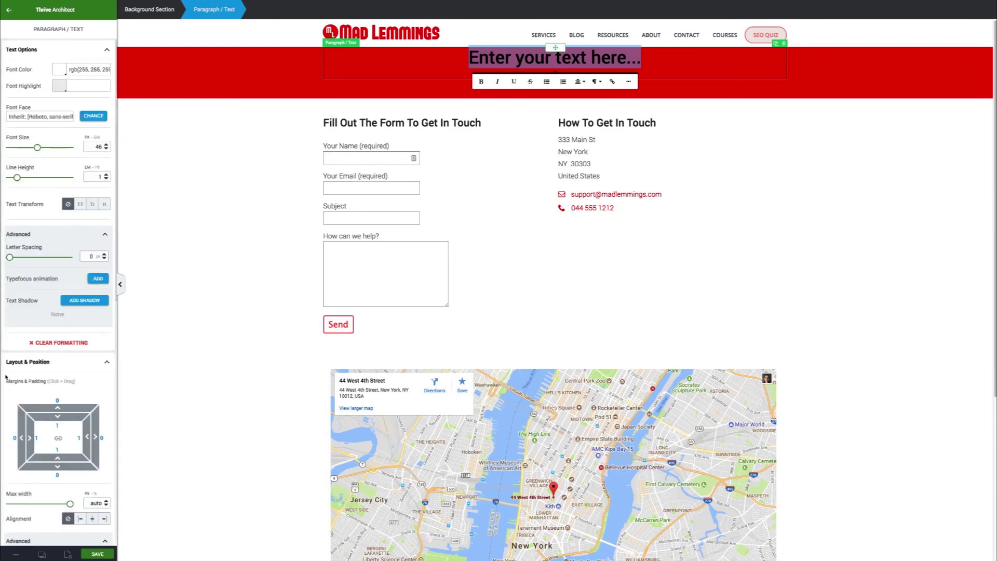
pyautogui.moveTo(58, 407); pyautogui.dragTo(59, 371)
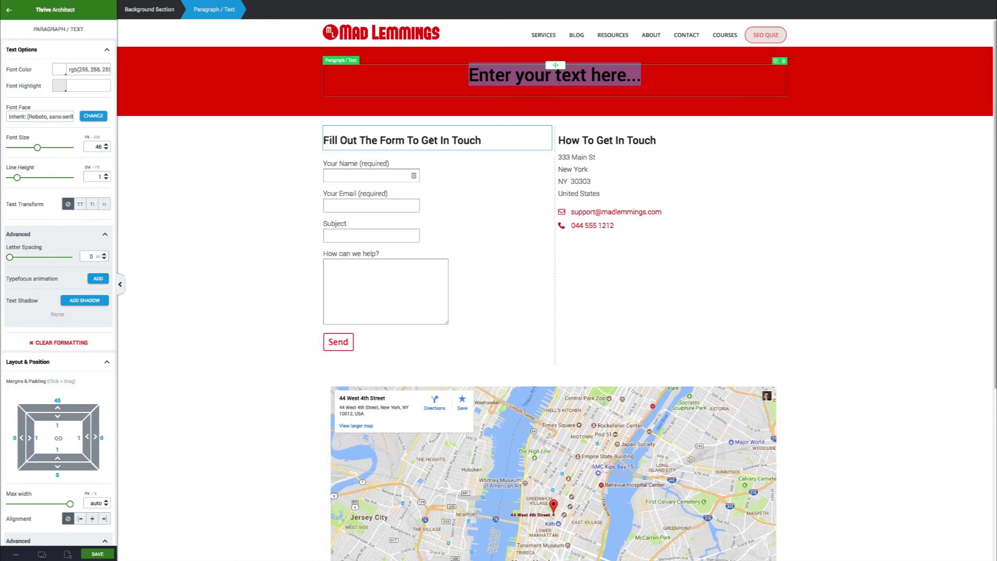
# Replace the placeholder with the headline 'Let Us Help You Make An Awesome Website'
pyautogui.click(640, 79)
pyautogui.press('super+a')
pyautogui.write('Let')
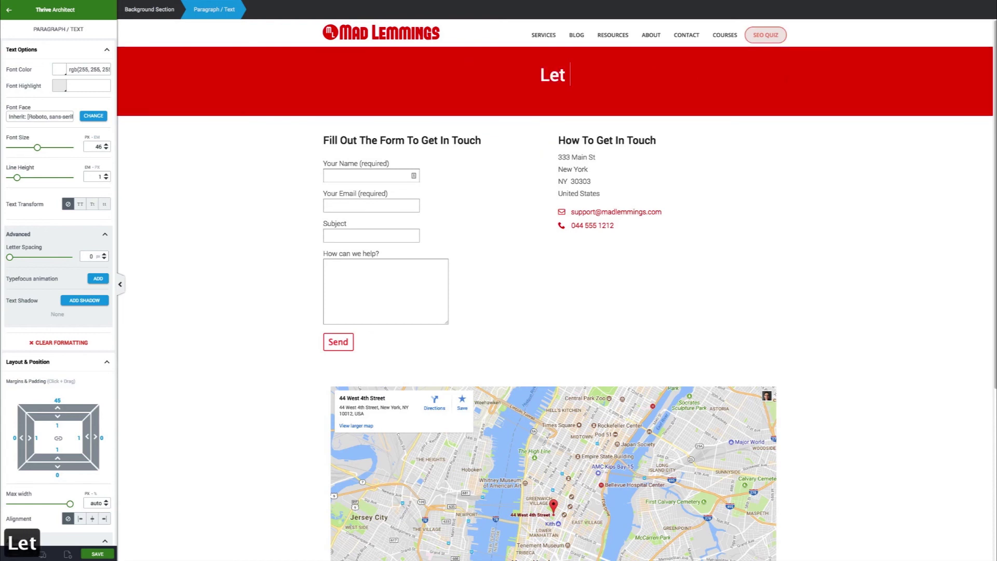
pyautogui.write(' Us Help You')
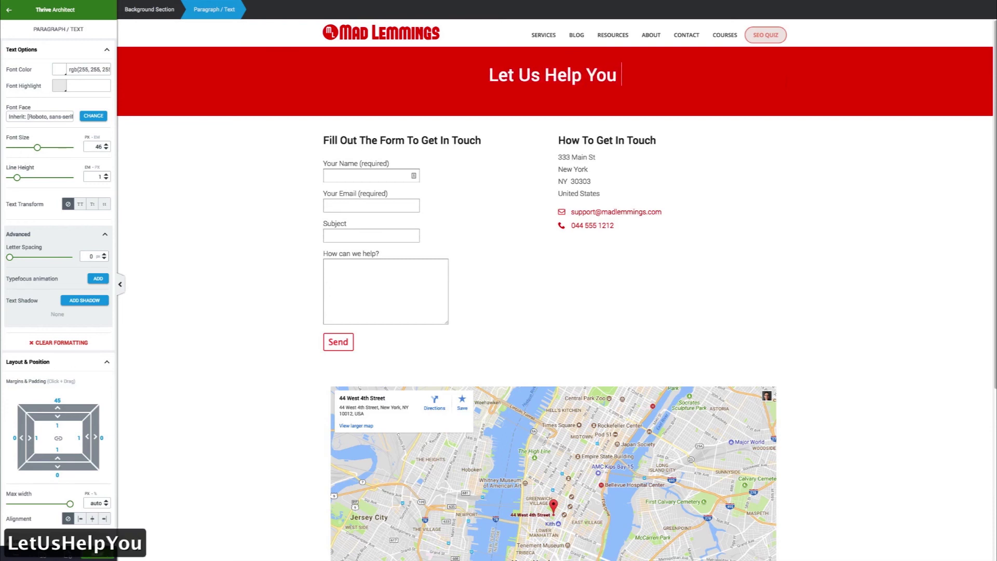
pyautogui.write(' Make An Awes')
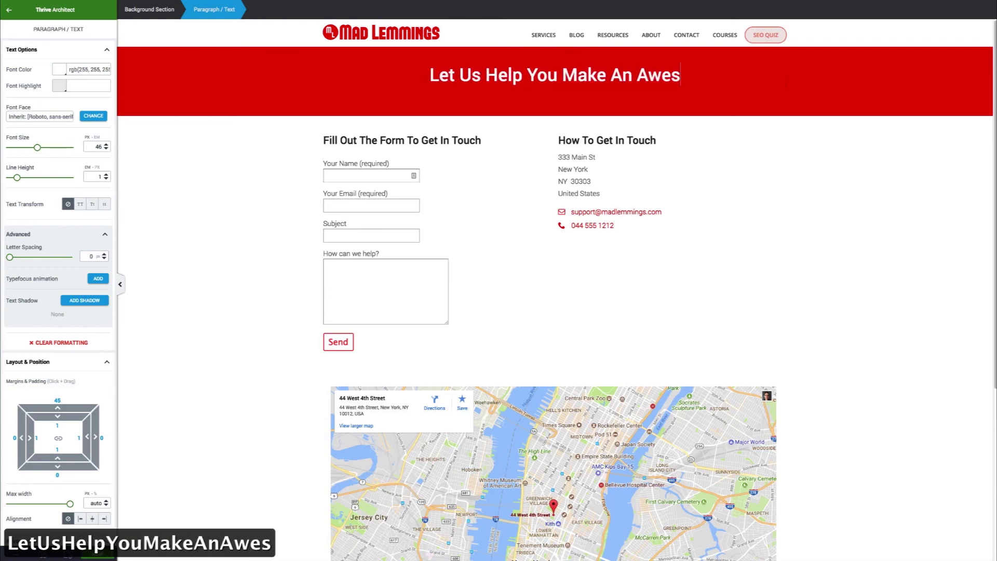
pyautogui.write('ome Webvsit')
pyautogui.press('BackSpace')
pyautogui.press('BackSpace')
pyautogui.press('BackSpace')
pyautogui.press('BackSpace')
pyautogui.write('site')
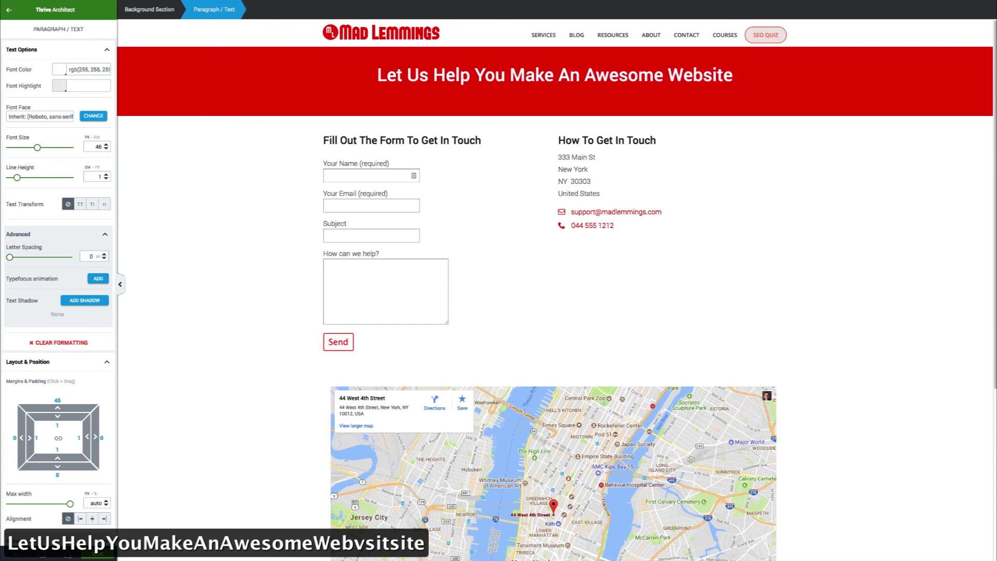
pyautogui.click(462, 107)
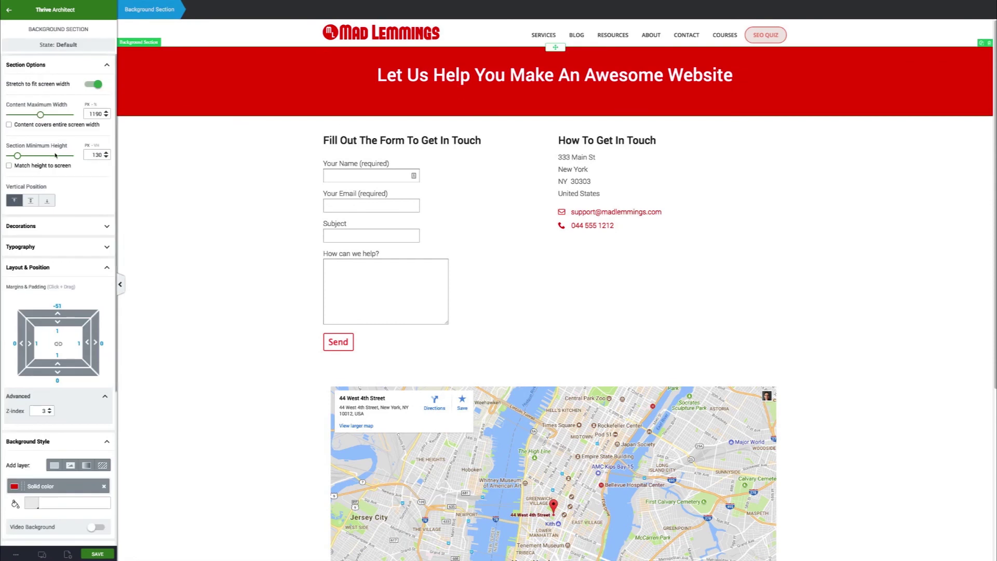
# Shorten the red section to about 85 px minimum height and place an Icon element below the headline
pyautogui.moveTo(17, 155); pyautogui.dragTo(16, 160)
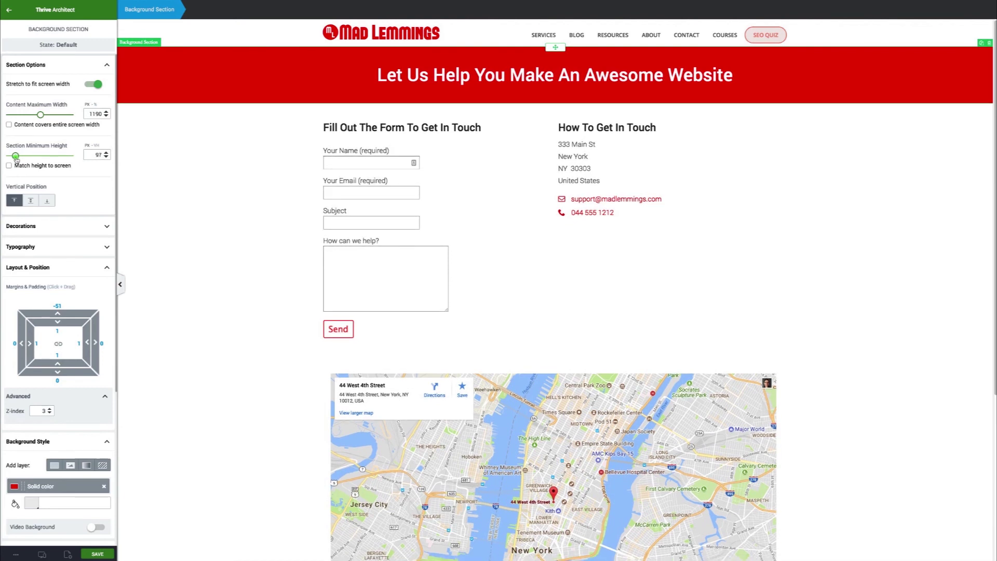
pyautogui.click(220, 179)
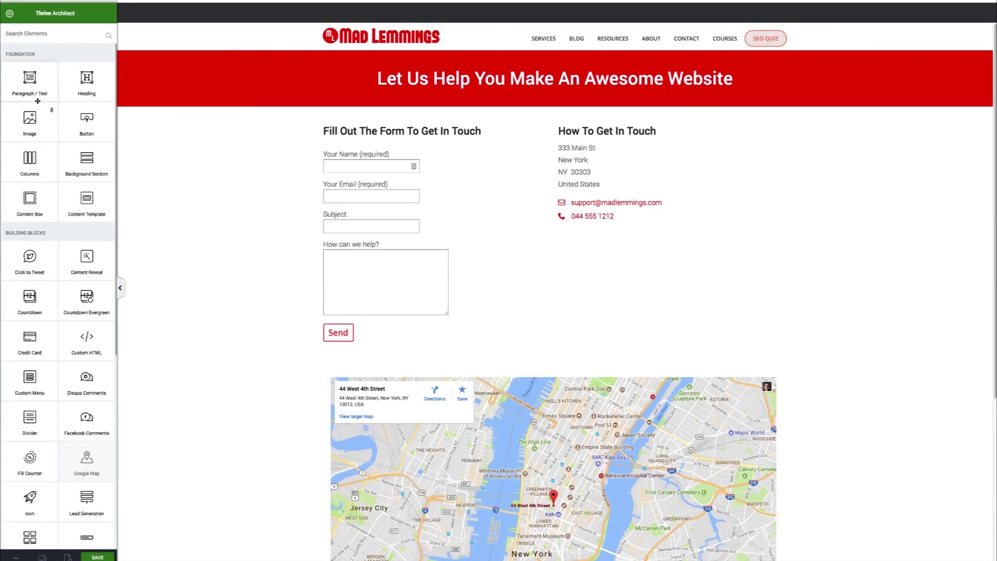
pyautogui.click(60, 28)
pyautogui.write('icon')
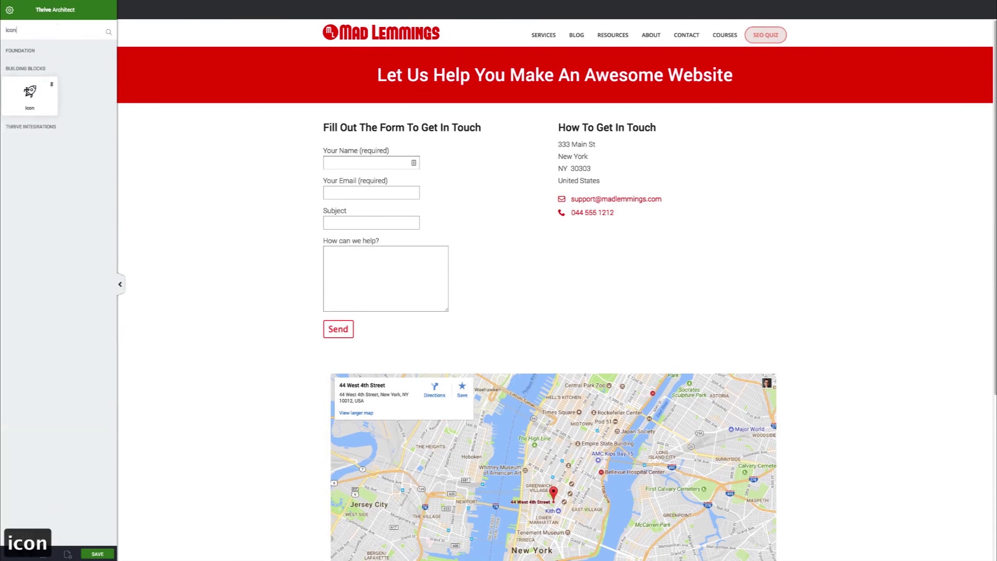
pyautogui.moveTo(29, 92); pyautogui.dragTo(522, 94)
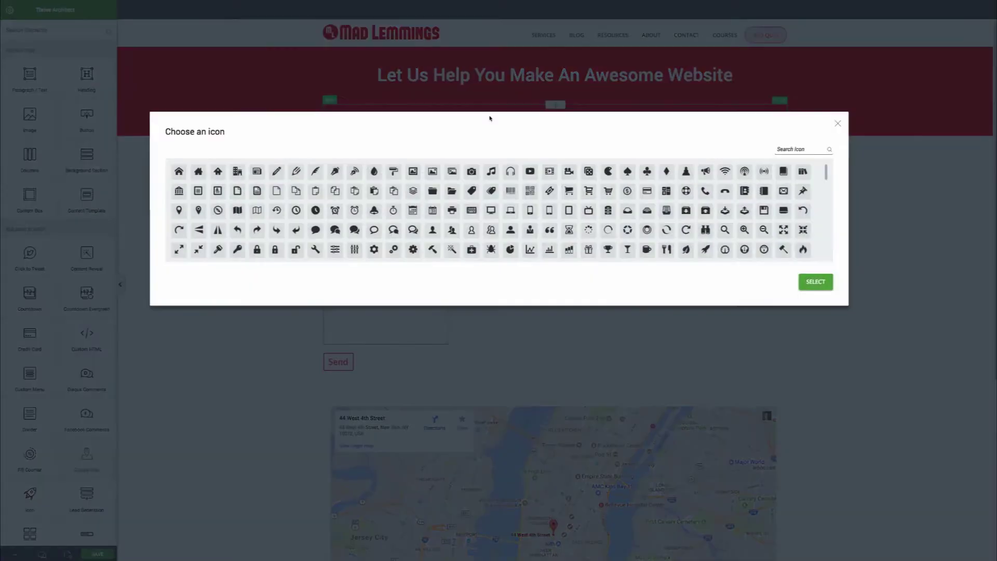
# Search icons for 'down' and set the icon to the arrow-down2 down arrow
pyautogui.click(792, 149)
pyautogui.write('down')
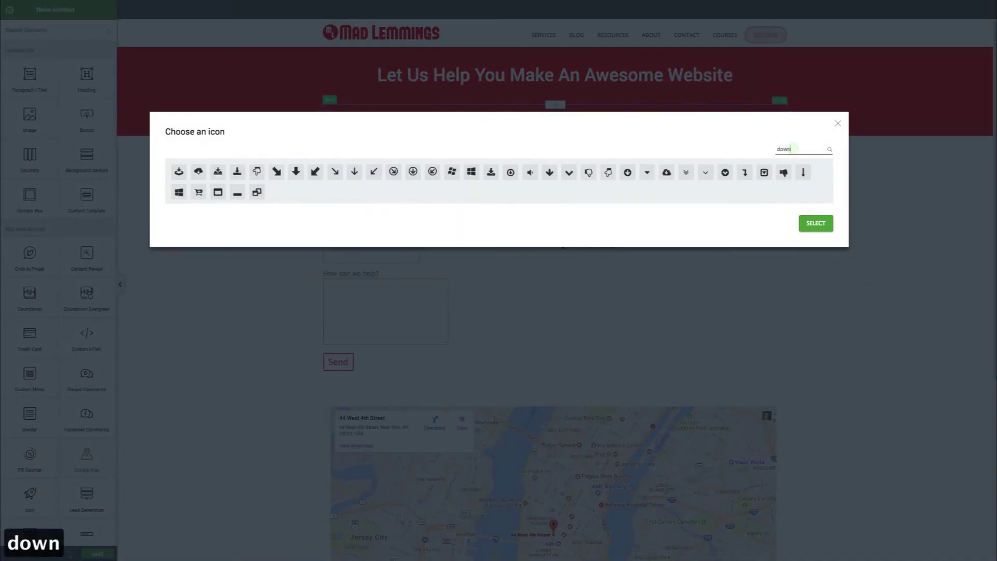
pyautogui.click(355, 172)
pyautogui.click(807, 201)
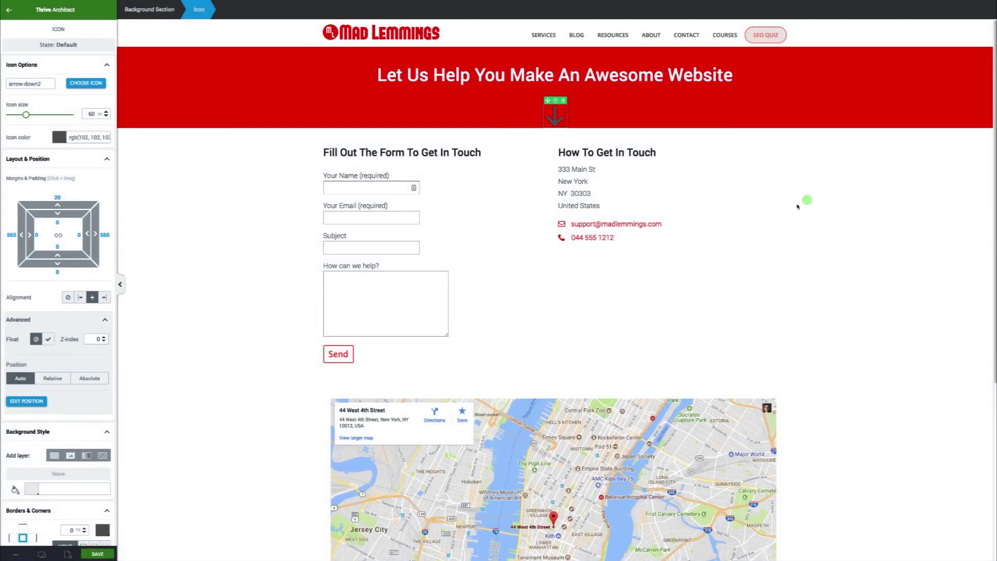
# Change the down-arrow icon colour to white (#ffffff)
pyautogui.click(58, 137)
pyautogui.moveTo(26, 194); pyautogui.dragTo(27, 154)
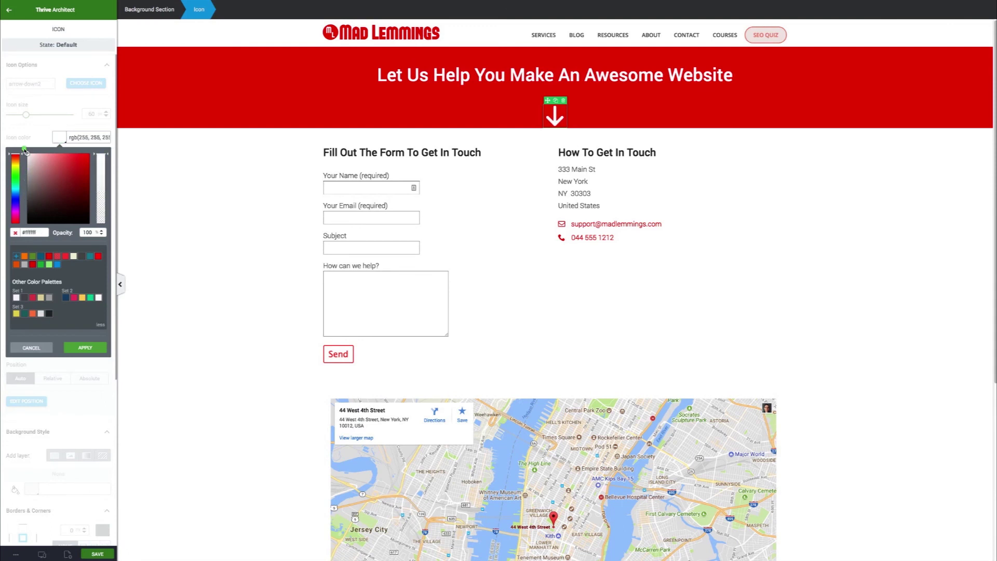
pyautogui.click(86, 348)
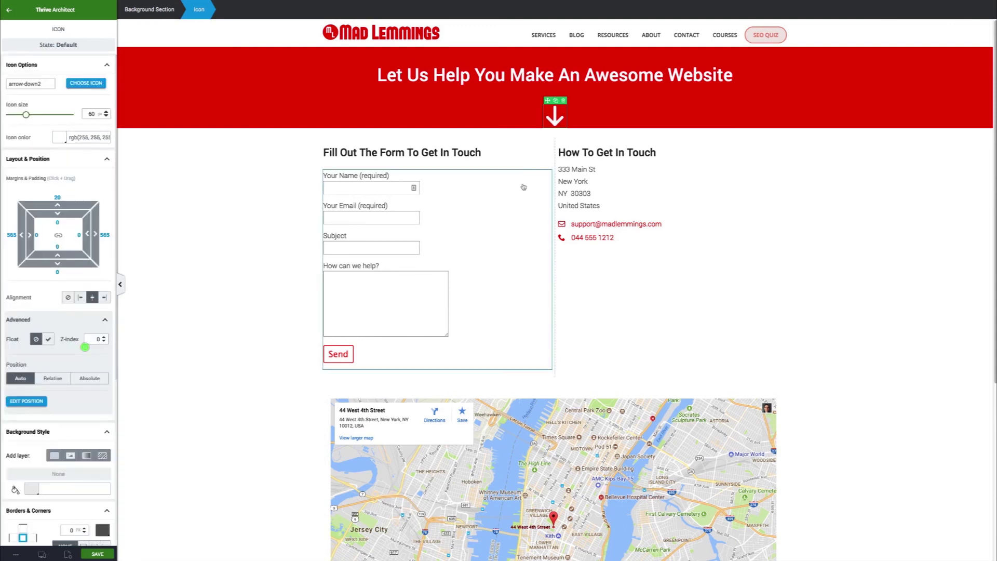
# Set the arrow icon's top margin to 0 and bottom margin to 3
pyautogui.click(57, 197)
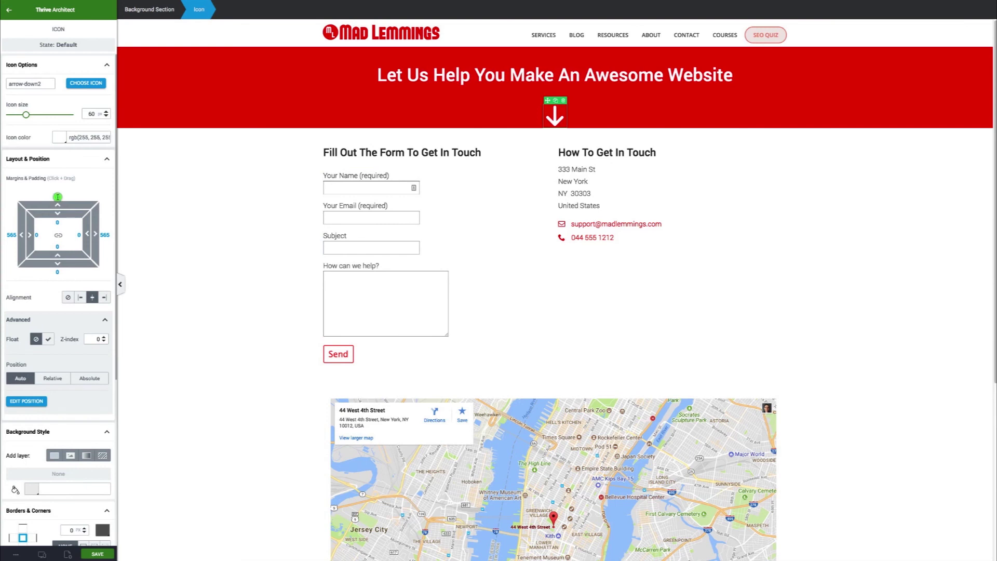
pyautogui.write('0')
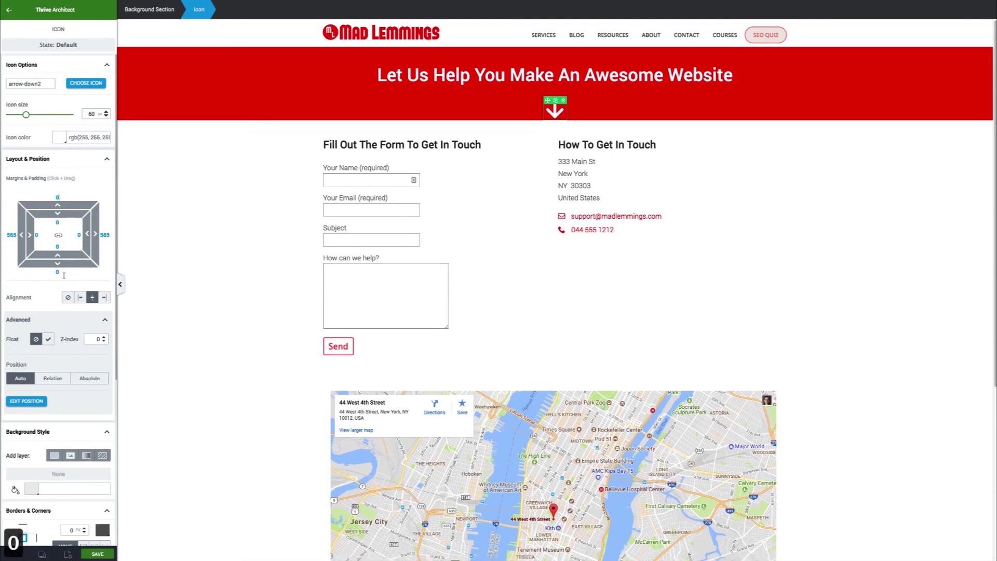
pyautogui.click(57, 272)
pyautogui.write('3')
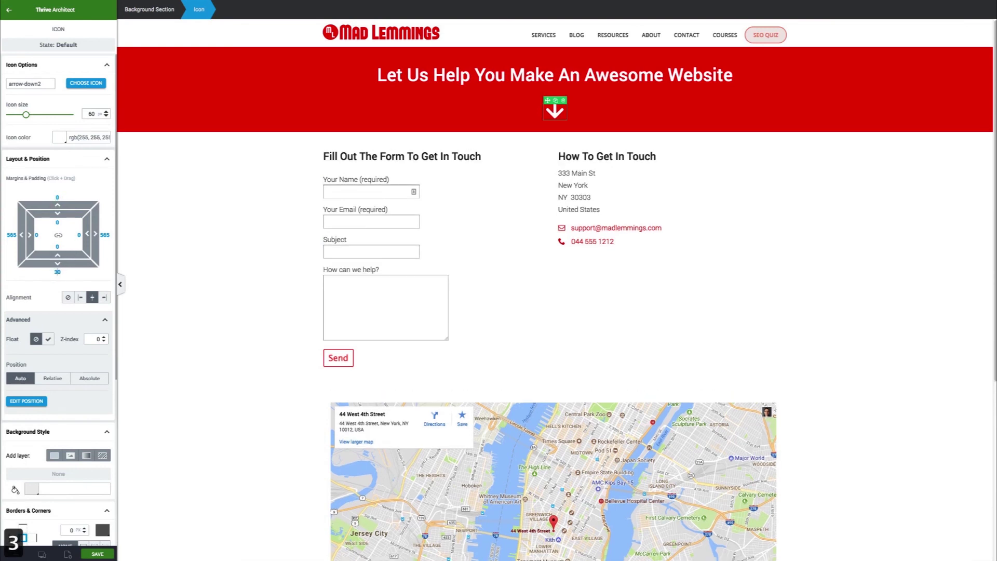
pyautogui.click(235, 259)
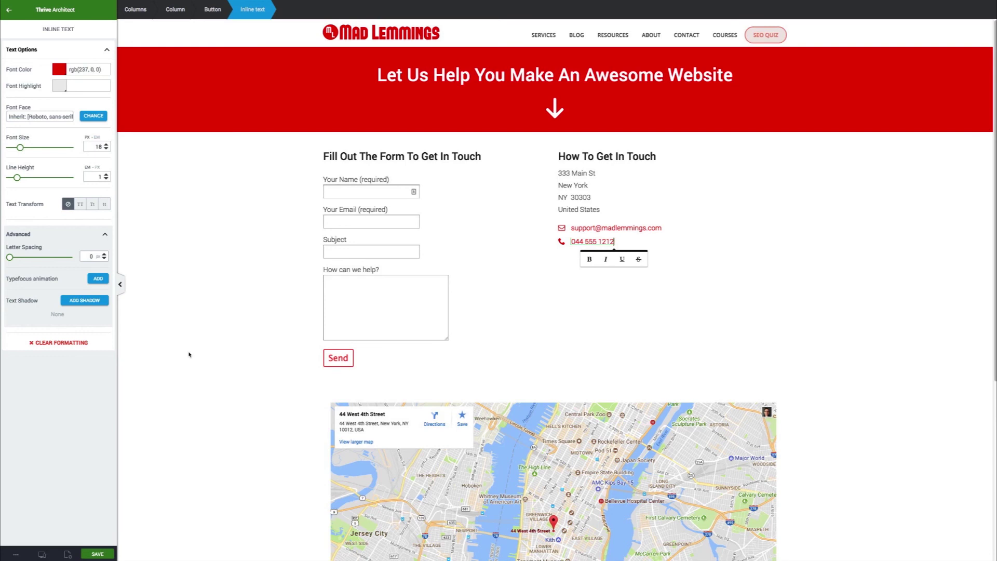
pyautogui.scroll(-5, 287, 399)
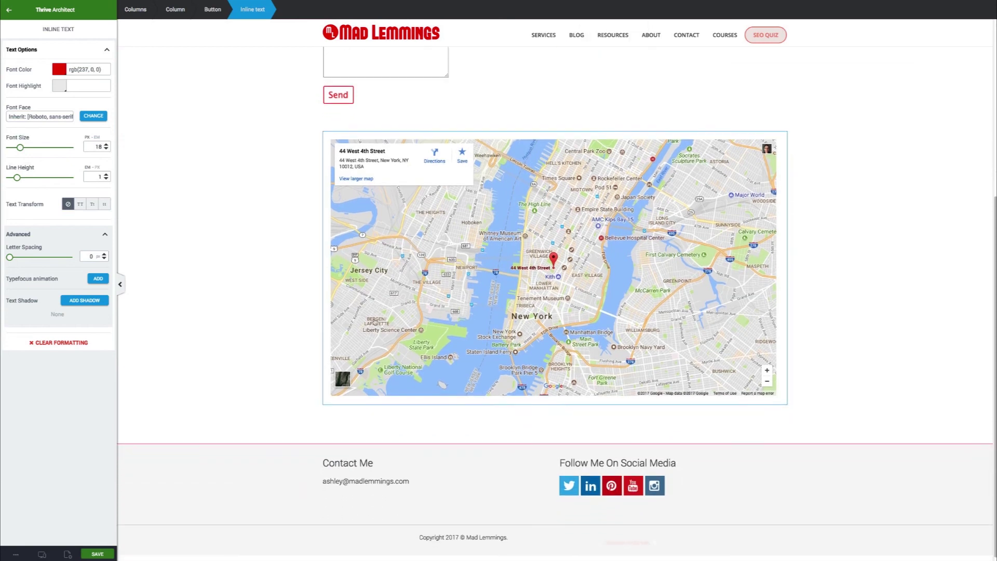
pyautogui.scroll(2, 452, 362)
pyautogui.scroll(3, 453, 362)
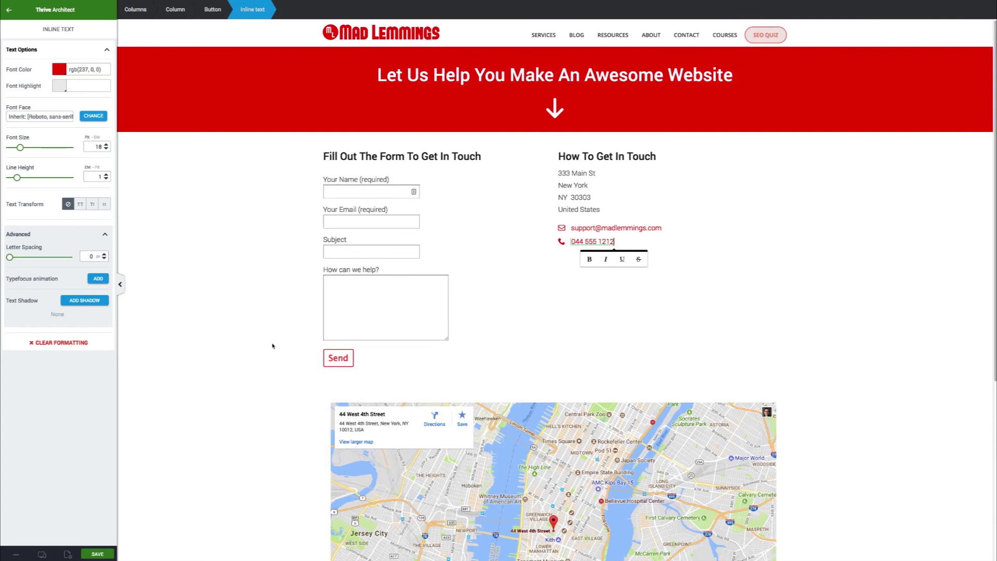
pyautogui.scroll(-3, 252, 344)
pyautogui.scroll(3, 252, 344)
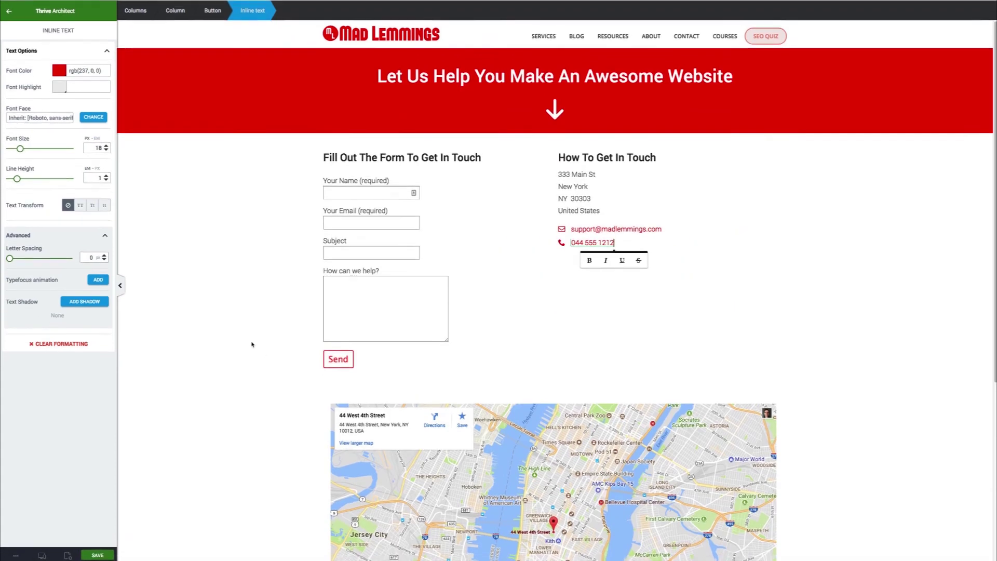